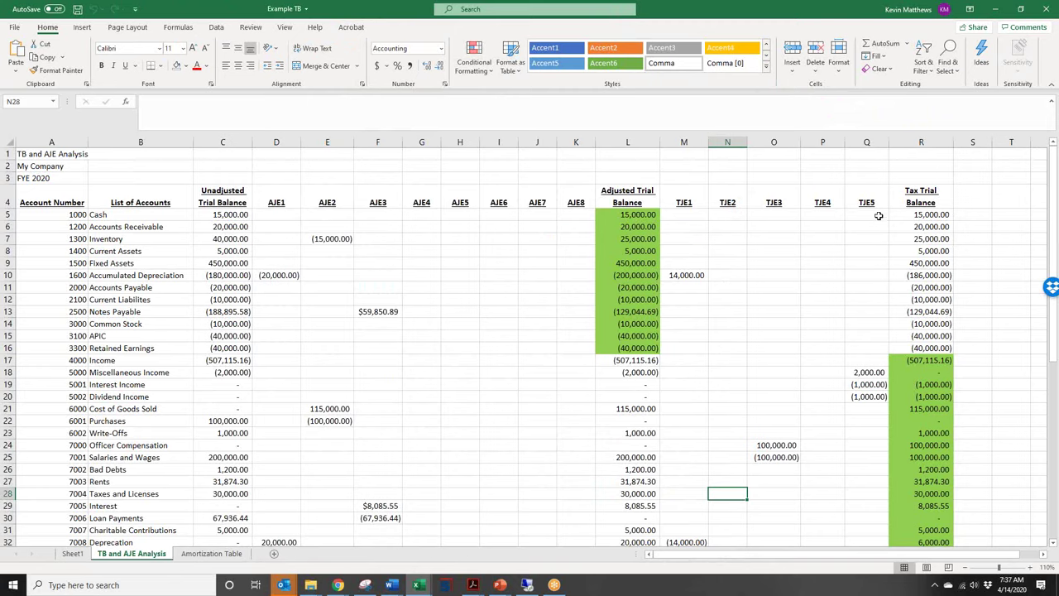
# - Examine the Unadjusted Trial Balance column from Cash down through the expense accounts
pyautogui.scroll(-2, 1053, 213)
pyautogui.scroll(-2, 1052, 214)
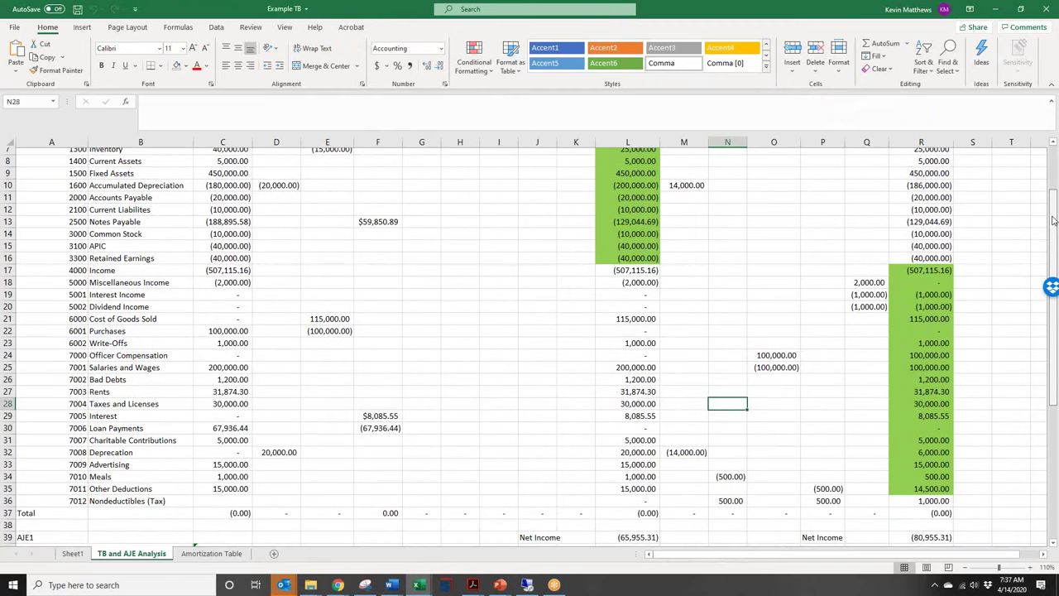
pyautogui.moveTo(1049, 246); pyautogui.dragTo(1048, 184)
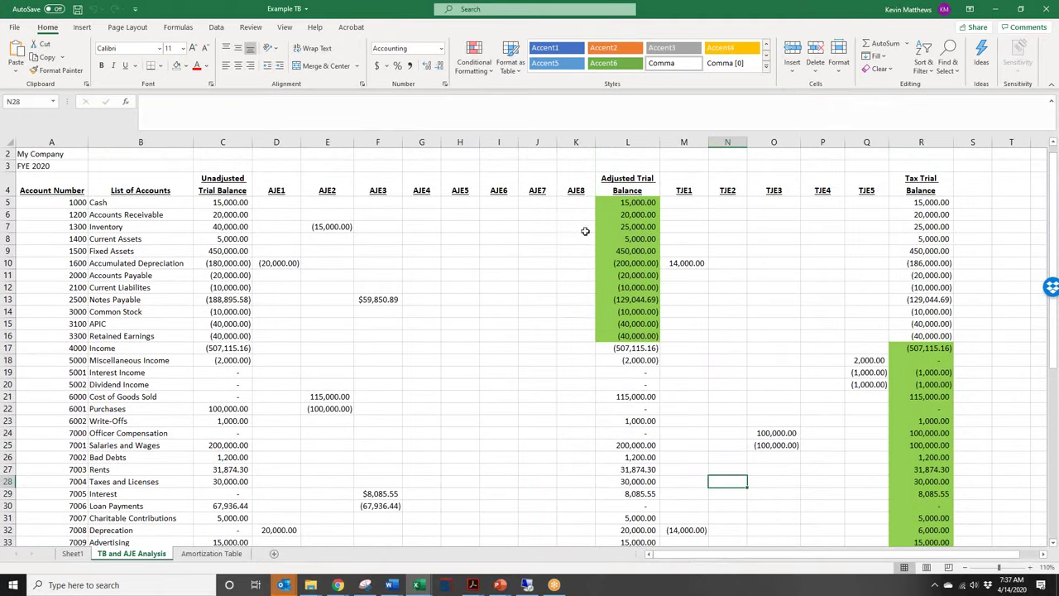
pyautogui.click(231, 205)
pyautogui.moveTo(231, 204); pyautogui.dragTo(220, 504)
pyautogui.click(263, 386)
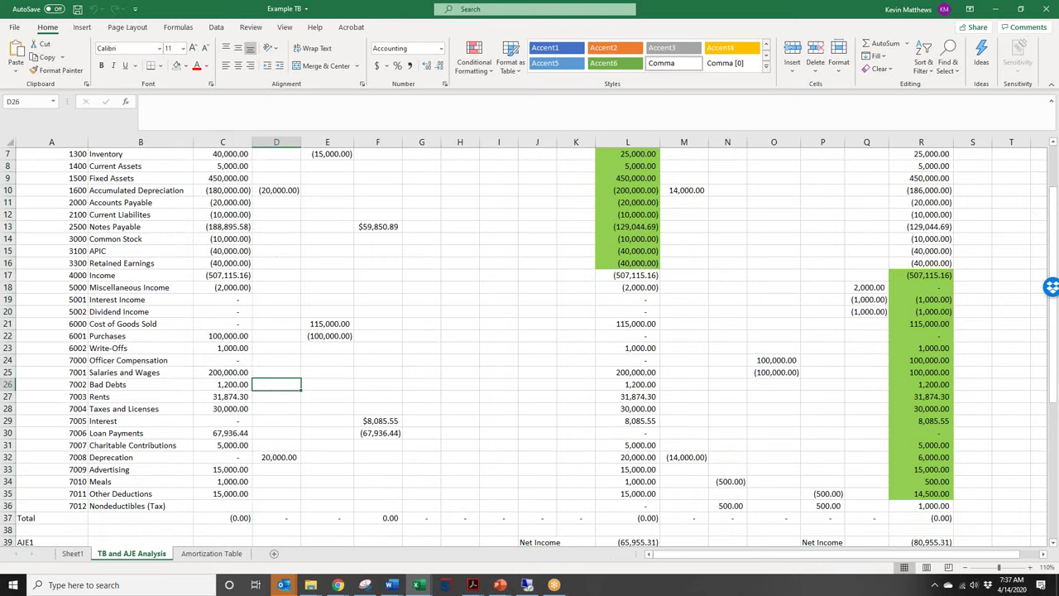
# - Check the formula behind the Accounts Receivable amount in the Adjusted Trial Balance column
pyautogui.moveTo(1054, 222); pyautogui.dragTo(1055, 186)
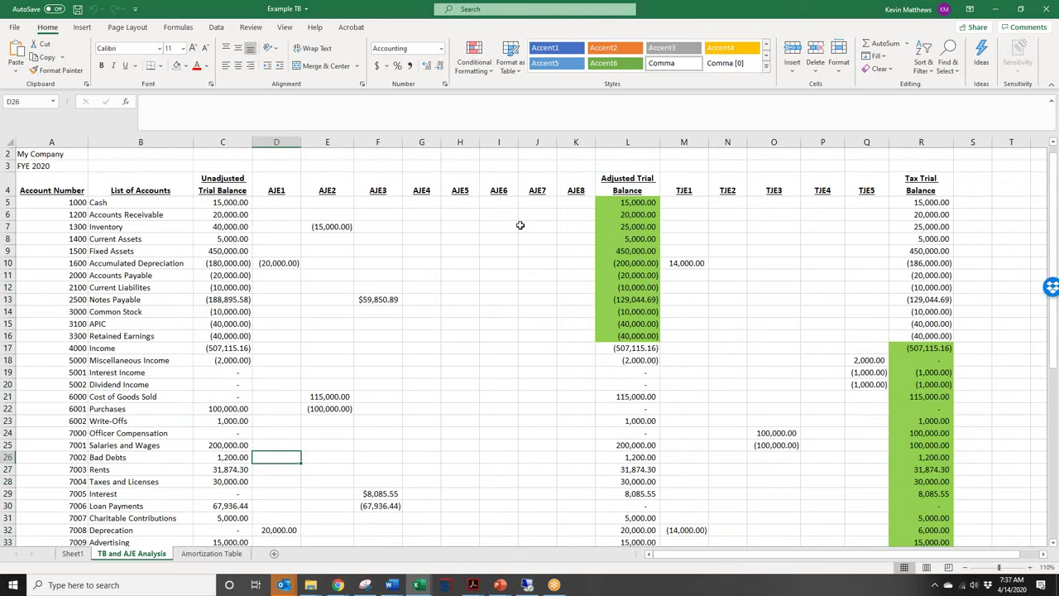
pyautogui.click(597, 215)
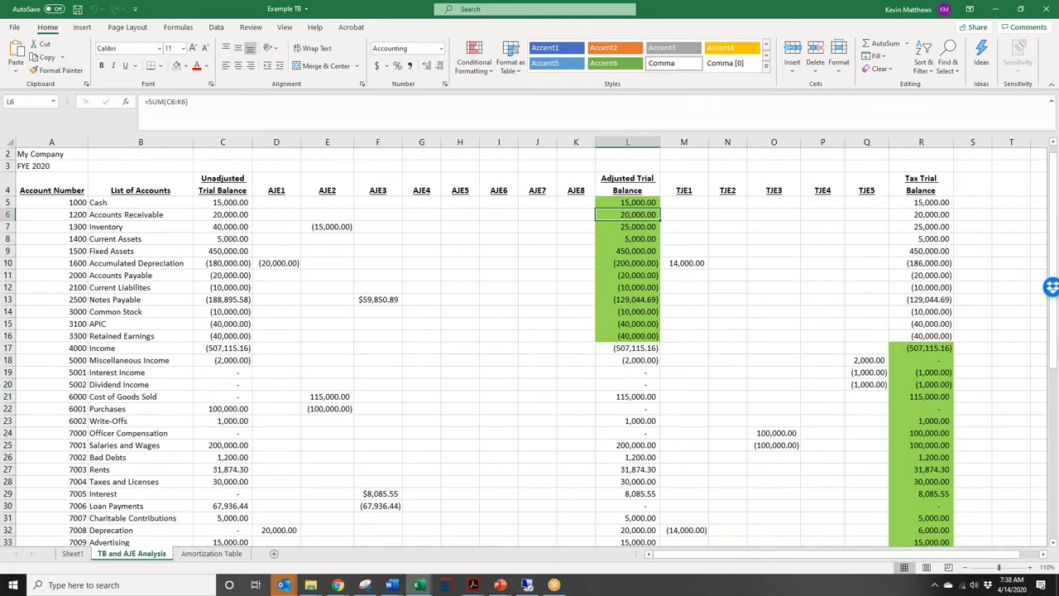
pyautogui.scroll(1, 1054, 186)
pyautogui.scroll(-2, 921, 210)
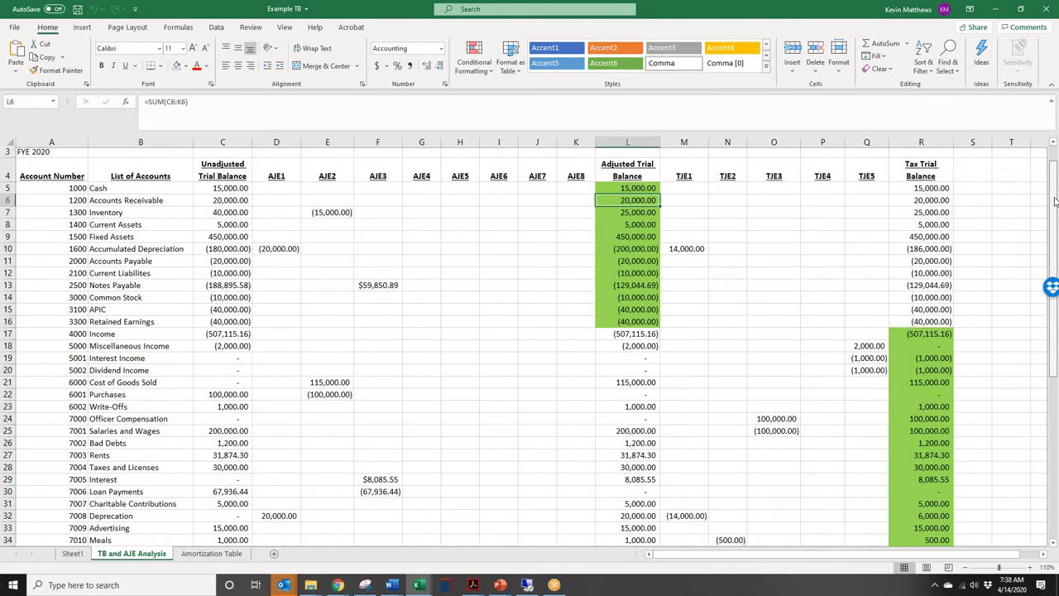
# - Trace the Accumulated Depreciation row across the sheet and check the formula of its TJE1 adjustment
pyautogui.click(165, 254)
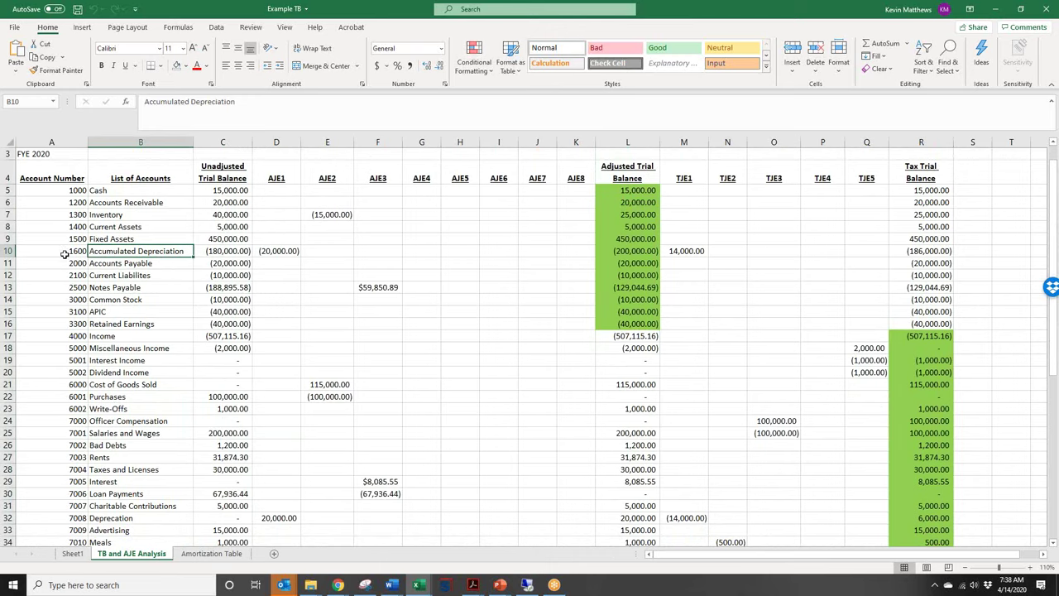
pyautogui.click(7, 250)
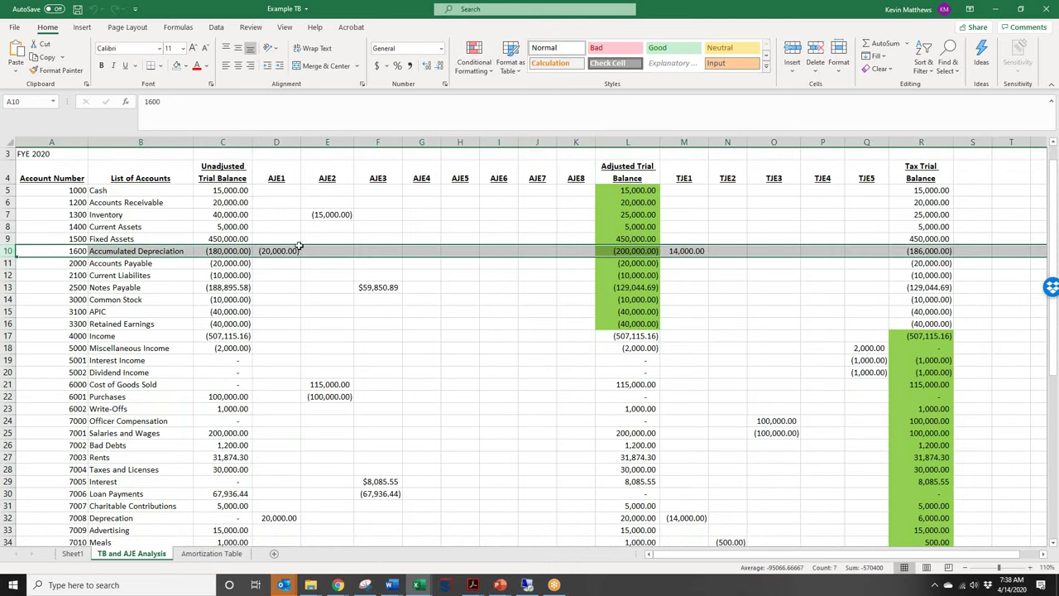
pyautogui.click(702, 251)
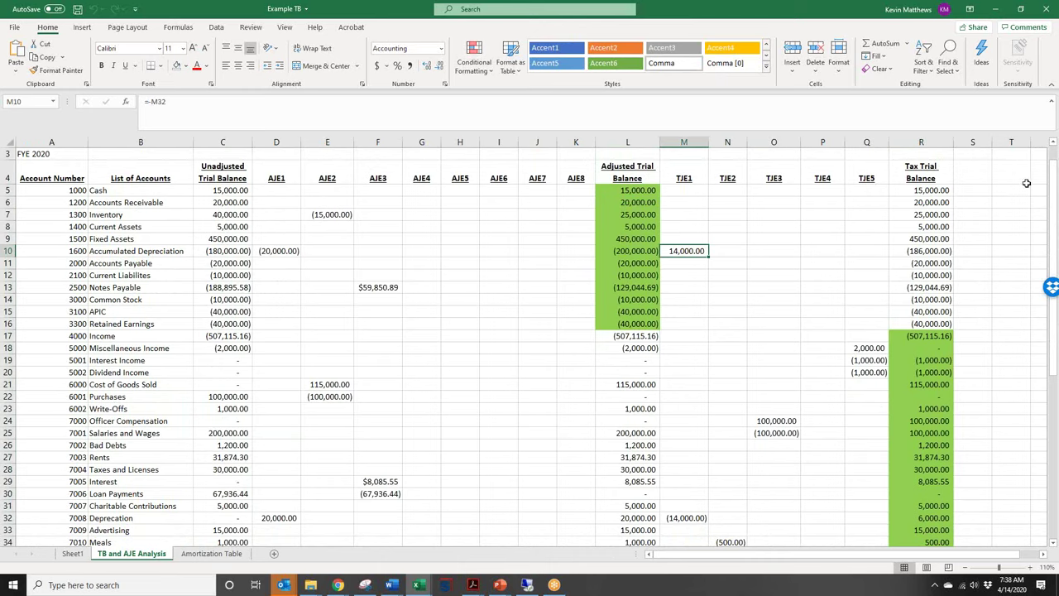
# - Check the Net Income formula below the Adjusted Trial Balance column
pyautogui.scroll(1, 1052, 186)
pyautogui.moveTo(1055, 182); pyautogui.dragTo(1054, 269)
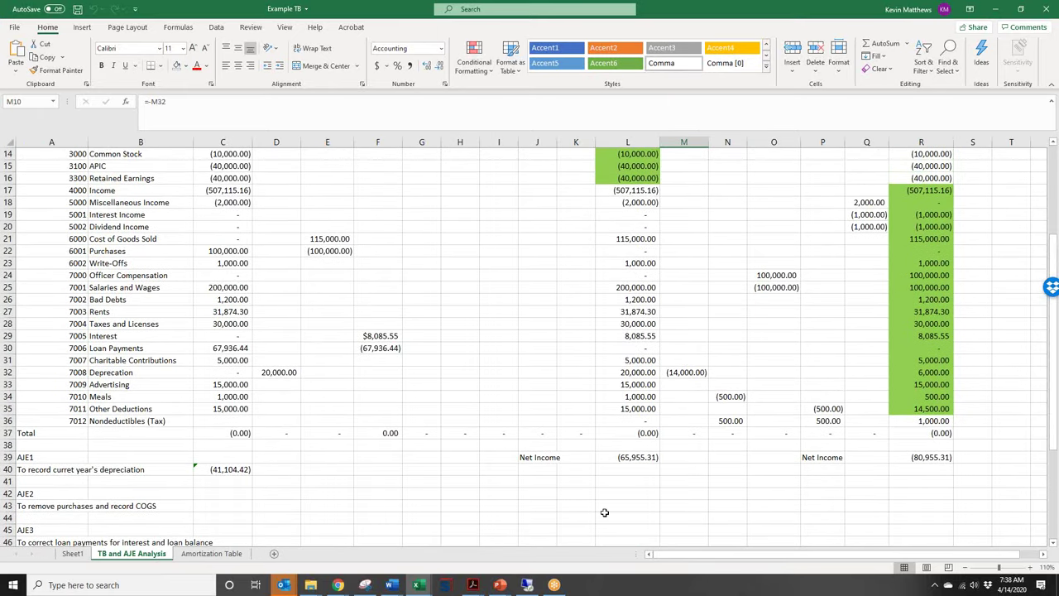
pyautogui.click(634, 456)
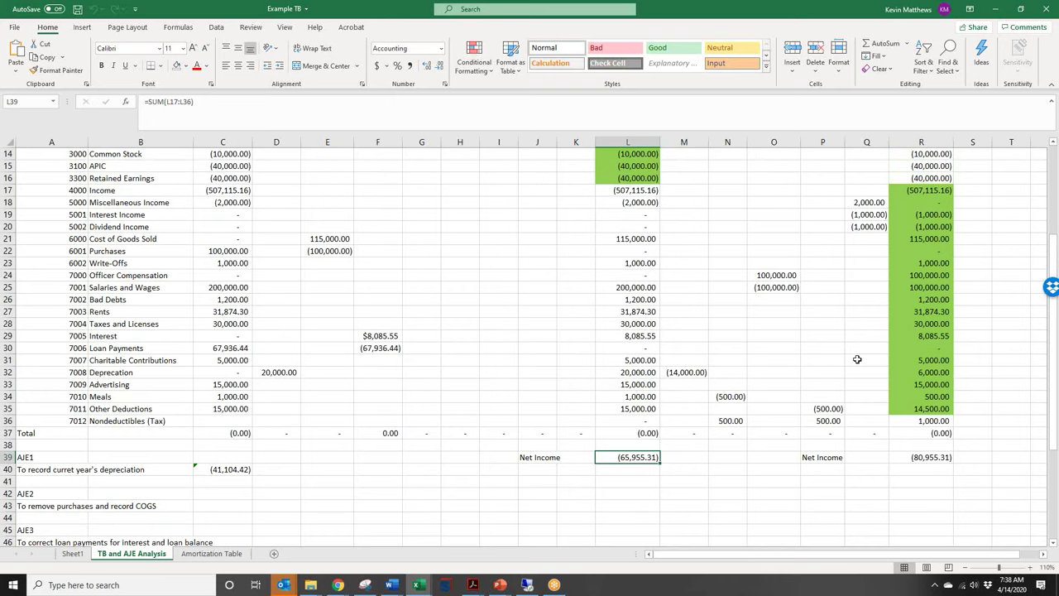
# - Highlight the Adjusted Trial Balance amounts and the Tax Trial Balance amounts from Cash down to compare the two columns
pyautogui.moveTo(1051, 259); pyautogui.dragTo(1048, 154)
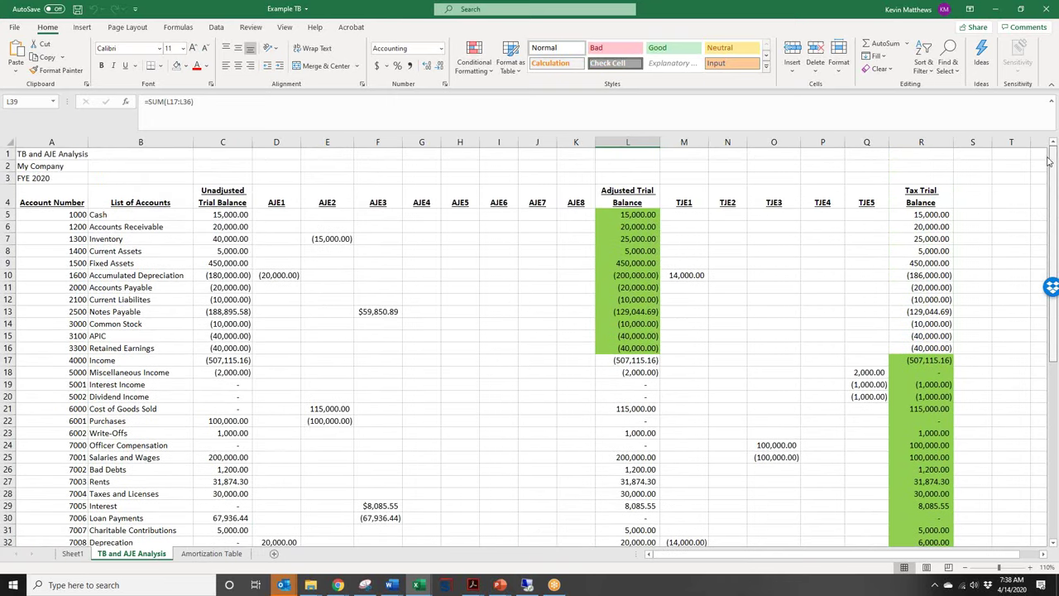
pyautogui.moveTo(619, 215); pyautogui.dragTo(617, 531)
pyautogui.moveTo(1055, 188); pyautogui.dragTo(1054, 157)
pyautogui.moveTo(944, 216); pyautogui.dragTo(936, 518)
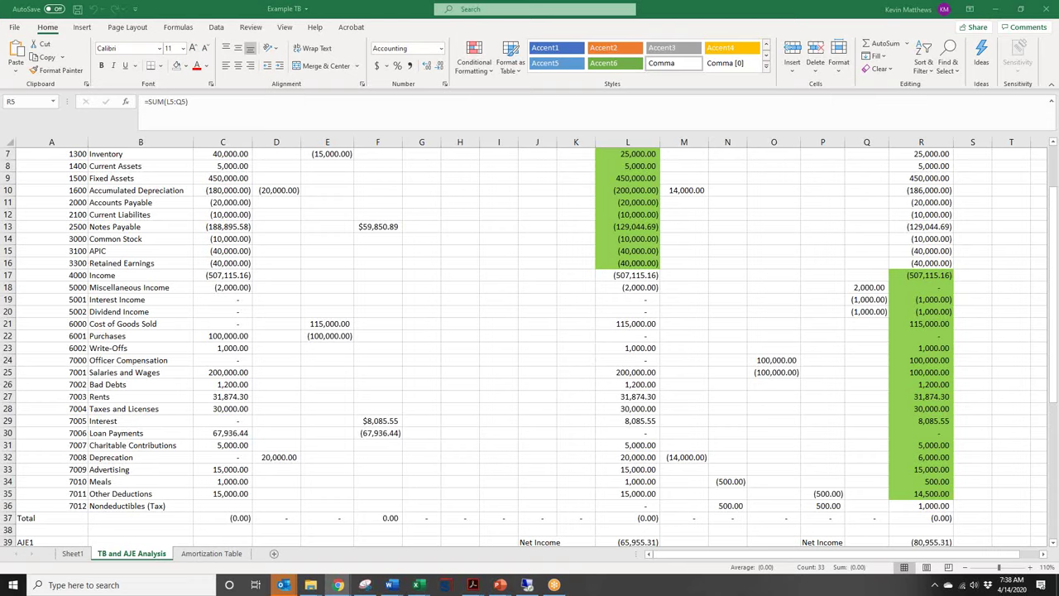
# - Switch to Chrome, open the 2019 Form 1120 PDF from the search results and show Schedule L, Balance Sheets per Books
pyautogui.hotkey('alt', 'Tab')
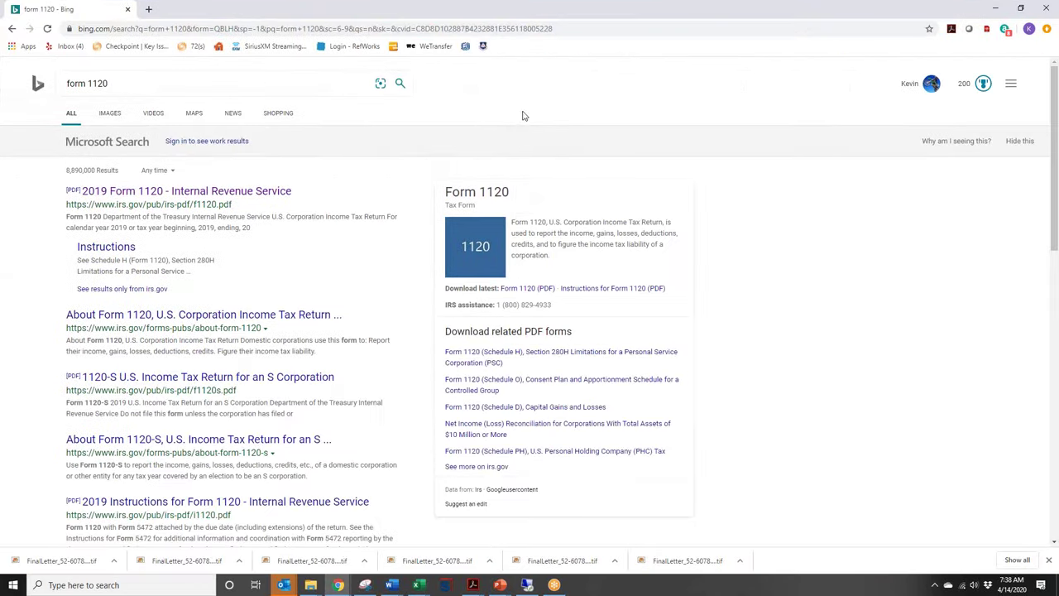
pyautogui.click(227, 192)
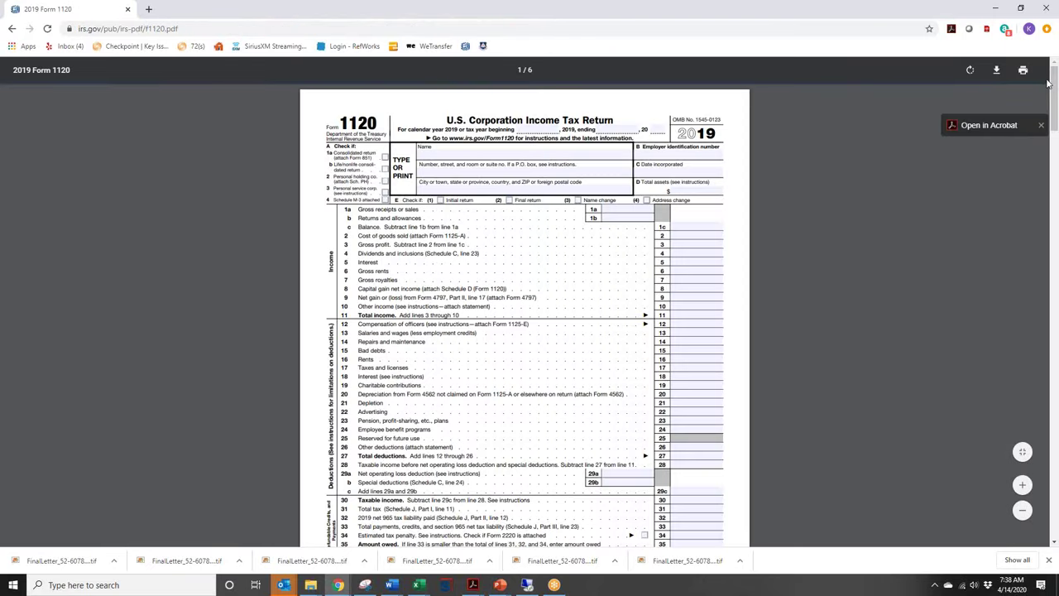
pyautogui.scroll(-3, 461, 119)
pyautogui.moveTo(1055, 124); pyautogui.dragTo(1056, 471)
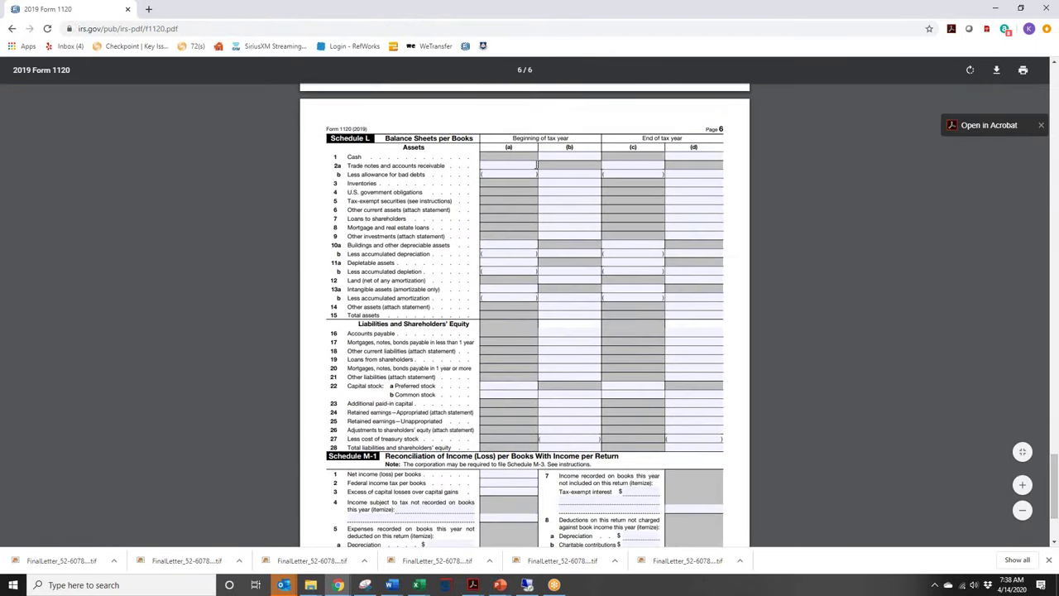
pyautogui.moveTo(425, 138); pyautogui.dragTo(475, 139)
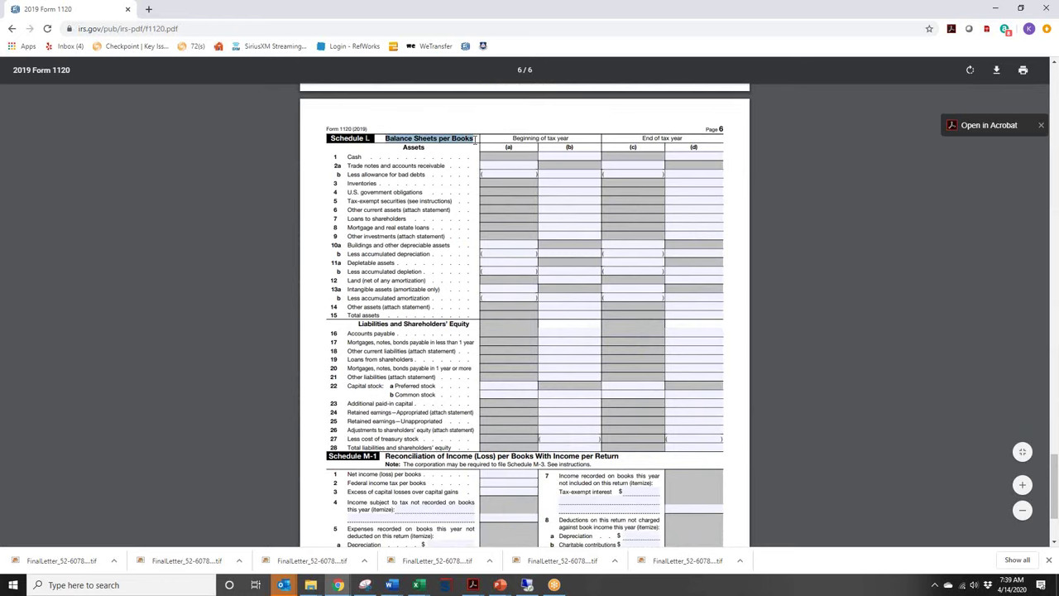
pyautogui.click(476, 139)
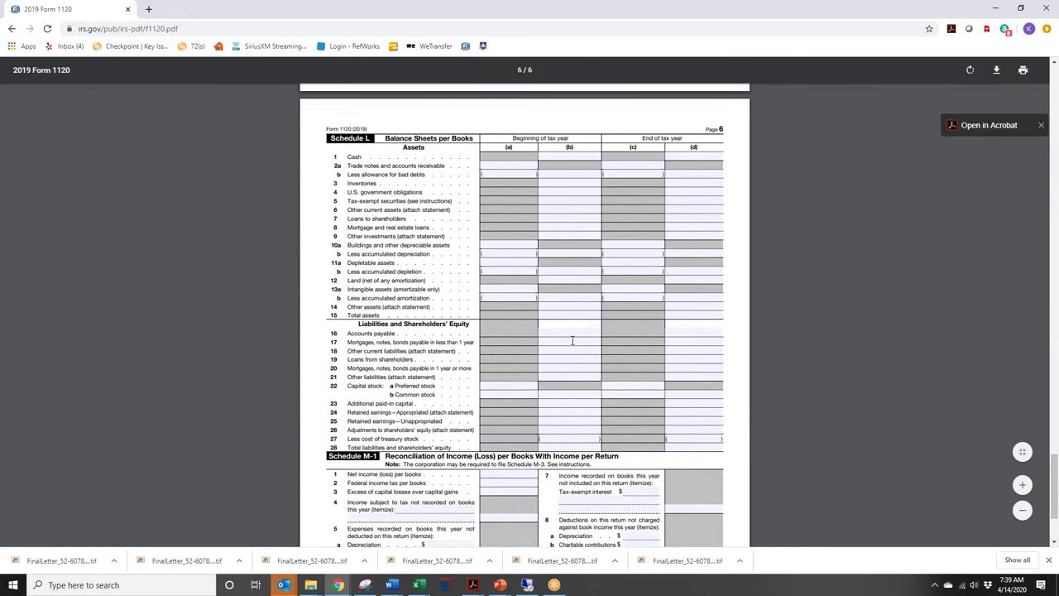
# - Return to the Excel workbook and highlight the green Adjusted Trial Balance amounts from Cash to Retained Earnings
pyautogui.doubleClick(681, 7)
pyautogui.moveTo(1033, 120); pyautogui.dragTo(1058, 115)
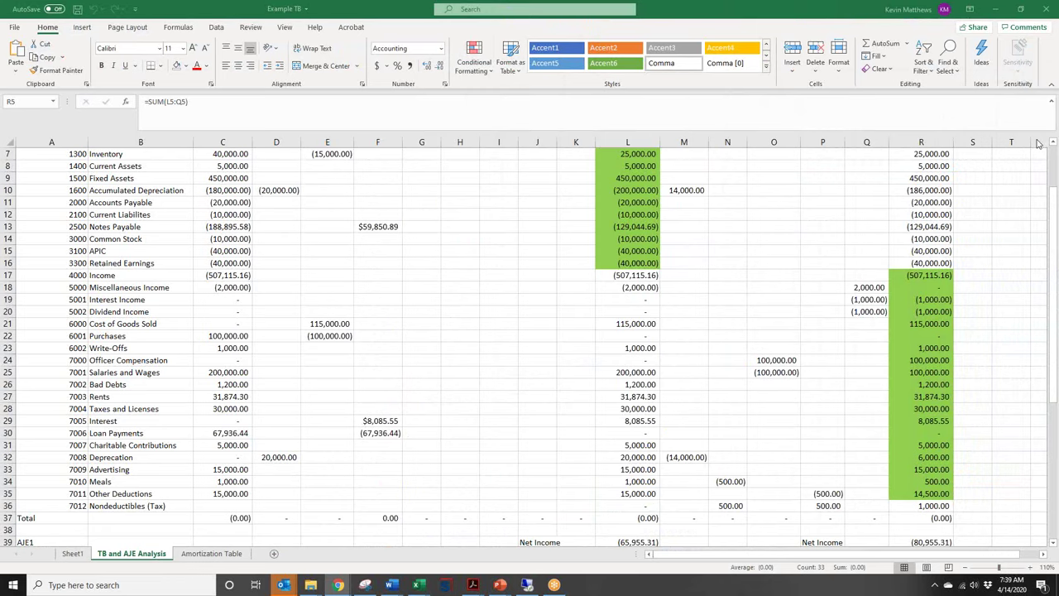
pyautogui.scroll(2, 1056, 154)
pyautogui.moveTo(628, 214); pyautogui.dragTo(629, 347)
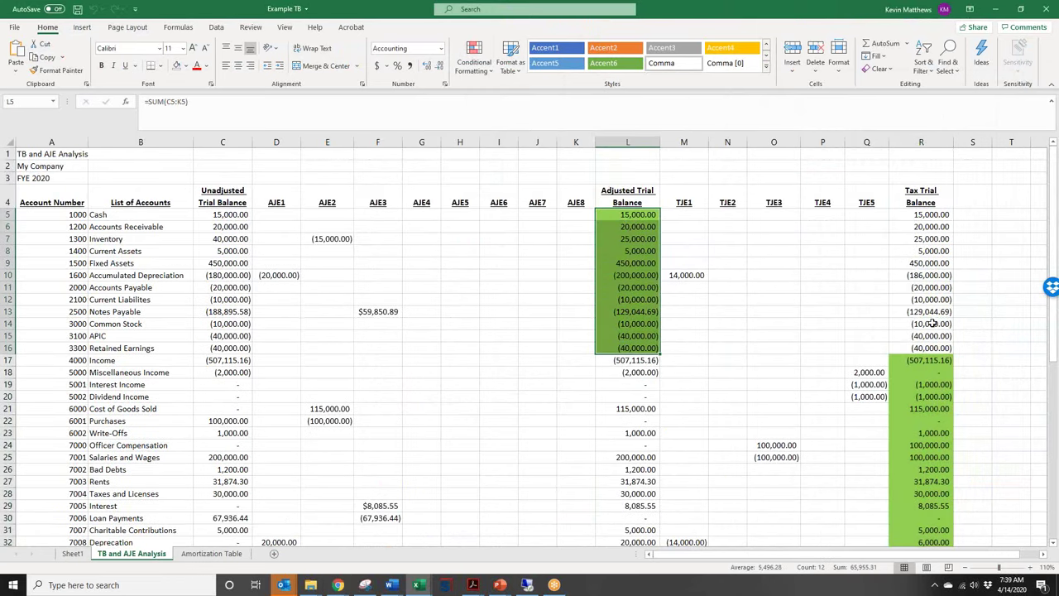
# - Highlight the green Tax Trial Balance amounts from Income to Other Deductions
pyautogui.scroll(-3, 1055, 282)
pyautogui.scroll(-1, 1054, 281)
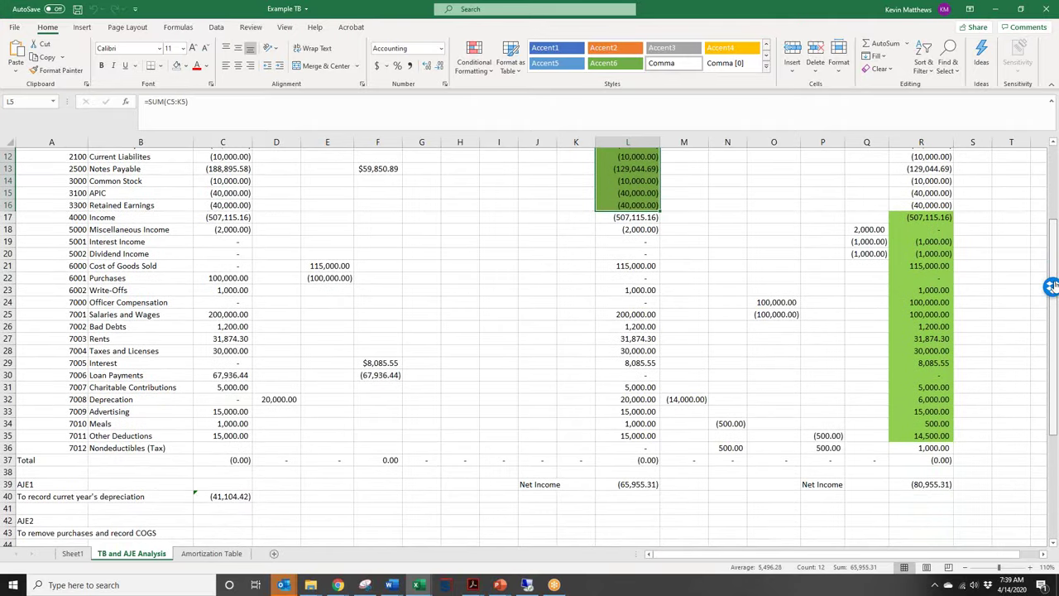
pyautogui.click(917, 215)
pyautogui.moveTo(917, 214); pyautogui.dragTo(924, 432)
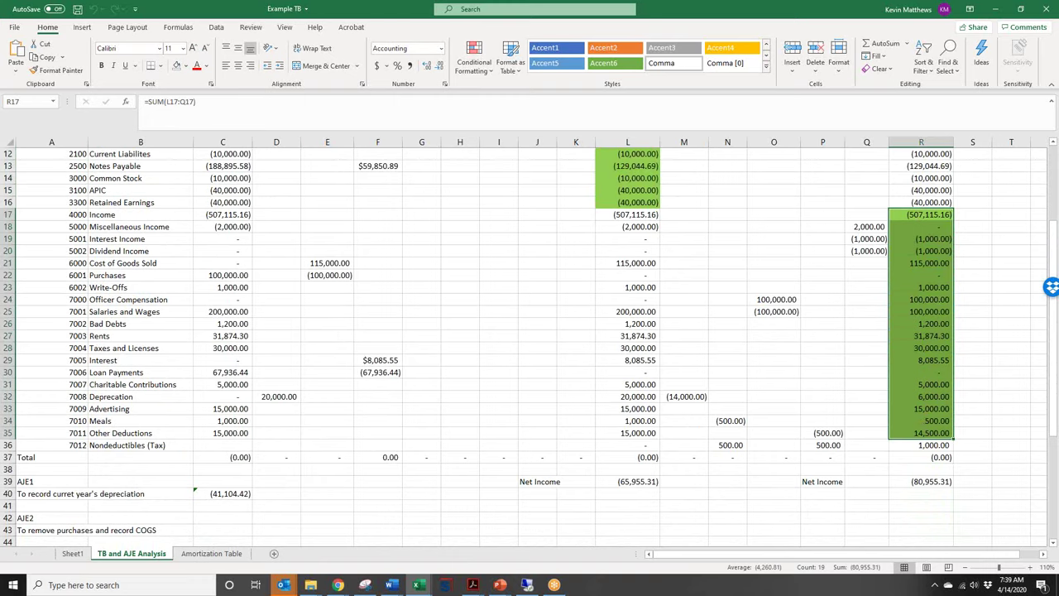
# - Switch to the Form 1120 PDF in Chrome and view the income and deduction lines on page 1
pyautogui.hotkey('alt', 'Tab')
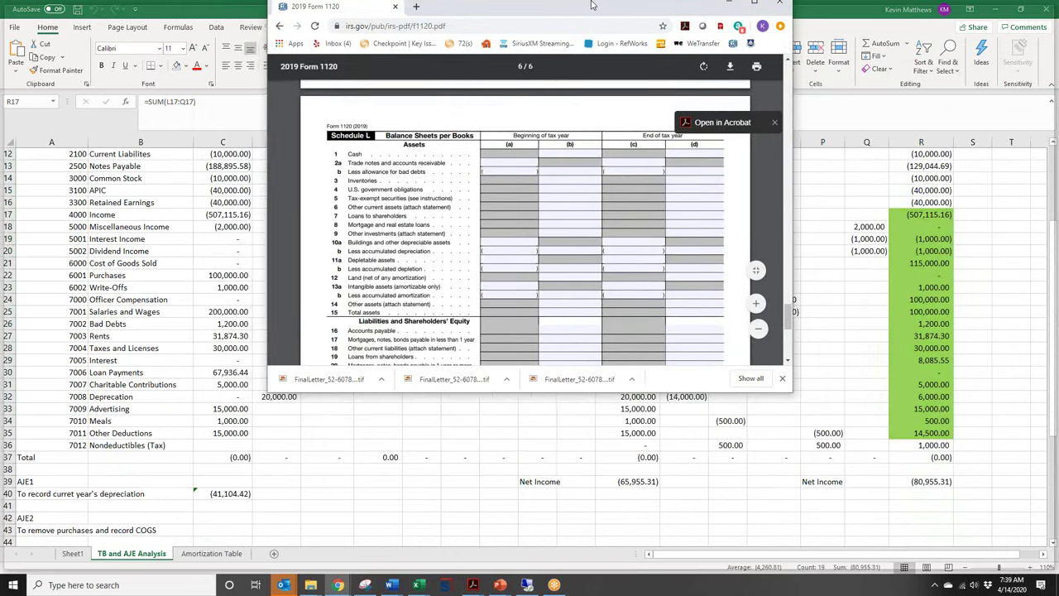
pyautogui.doubleClick(307, 20)
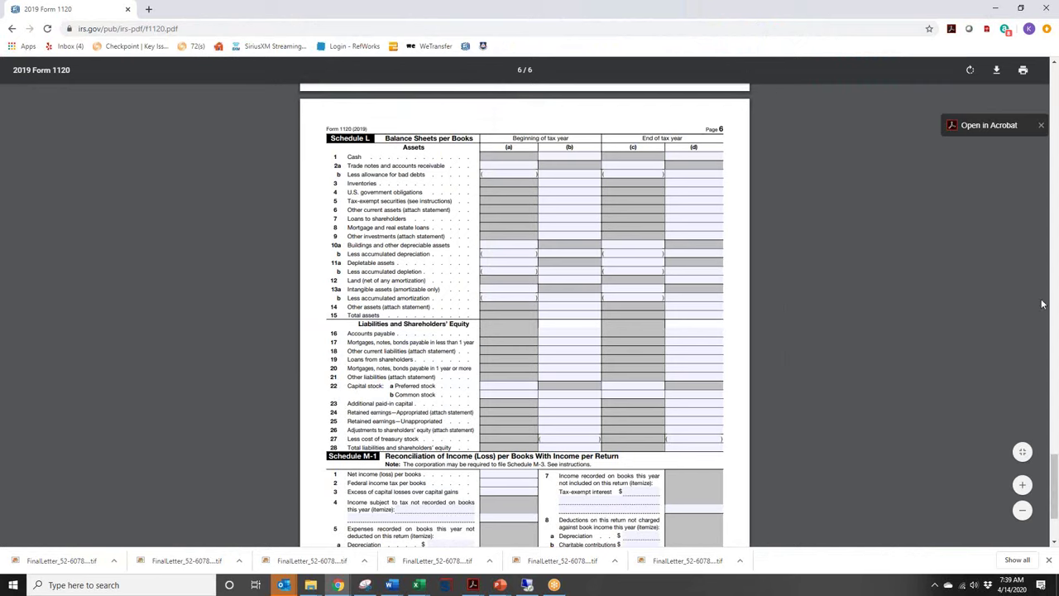
pyautogui.moveTo(1055, 467); pyautogui.dragTo(1048, 83)
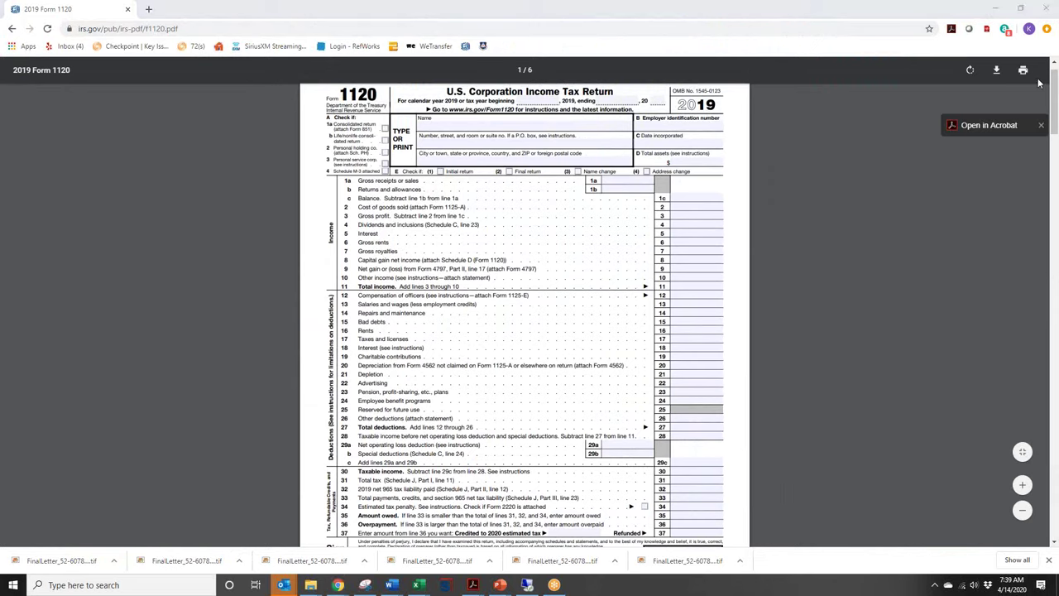
# - Go back to the Excel workbook and check the Net Income formula below the Tax Trial Balance column
pyautogui.doubleClick(697, 7)
pyautogui.moveTo(878, 106); pyautogui.dragTo(1058, 4)
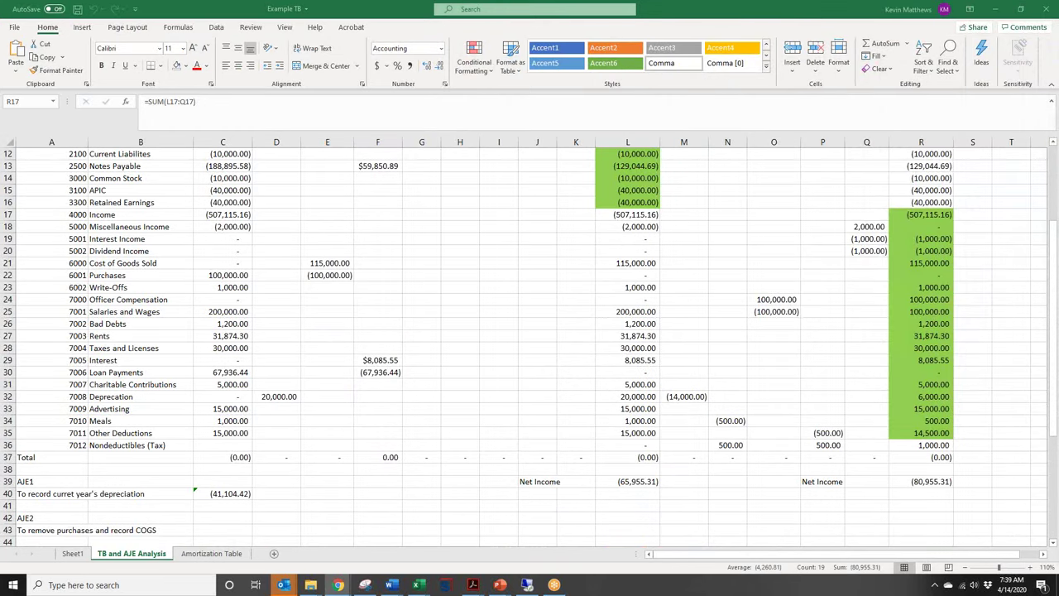
pyautogui.click(929, 482)
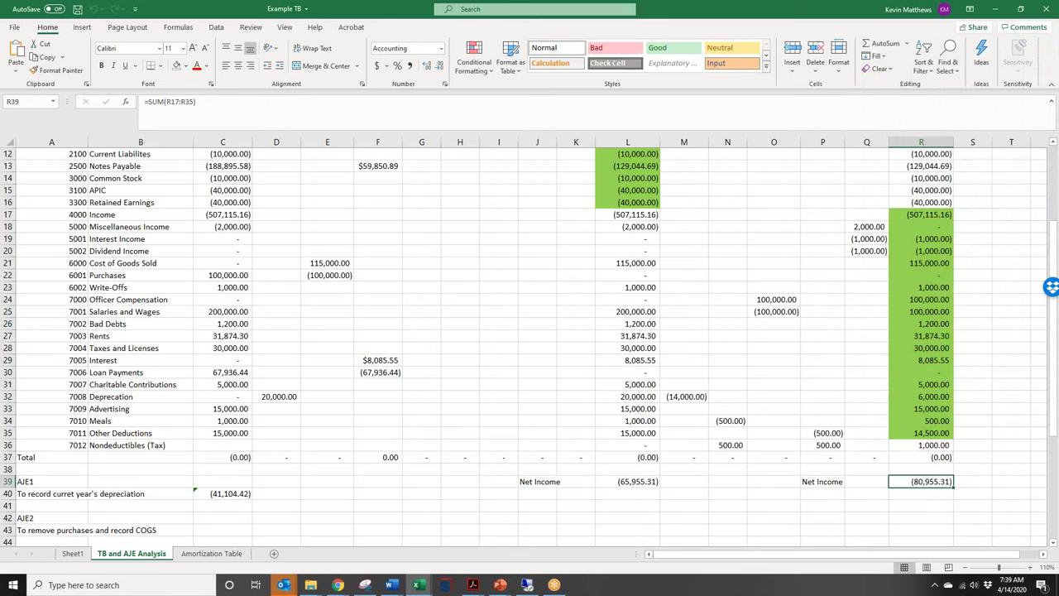
# - Reselect the tax-basis amounts in R17:R35 and look over the trial balance accounts again
pyautogui.click(338, 585)
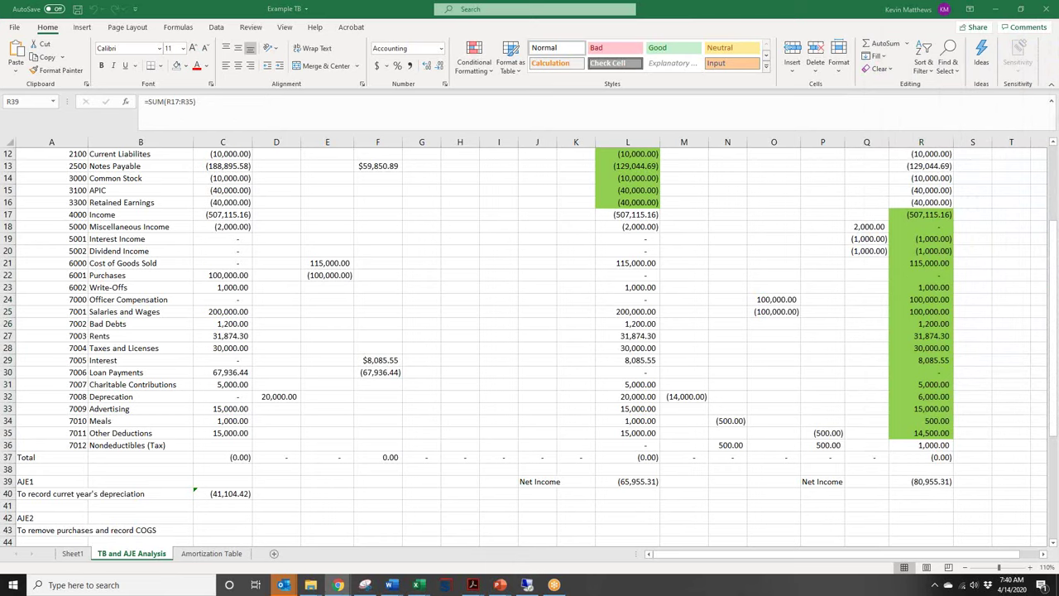
pyautogui.moveTo(910, 215); pyautogui.dragTo(933, 439)
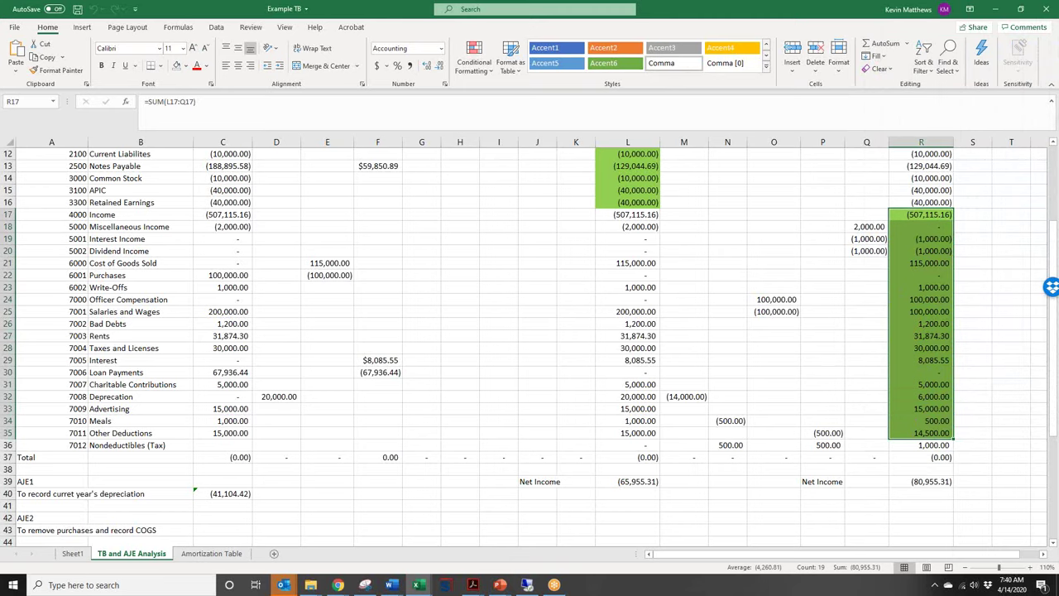
pyautogui.moveTo(1053, 248); pyautogui.dragTo(1055, 171)
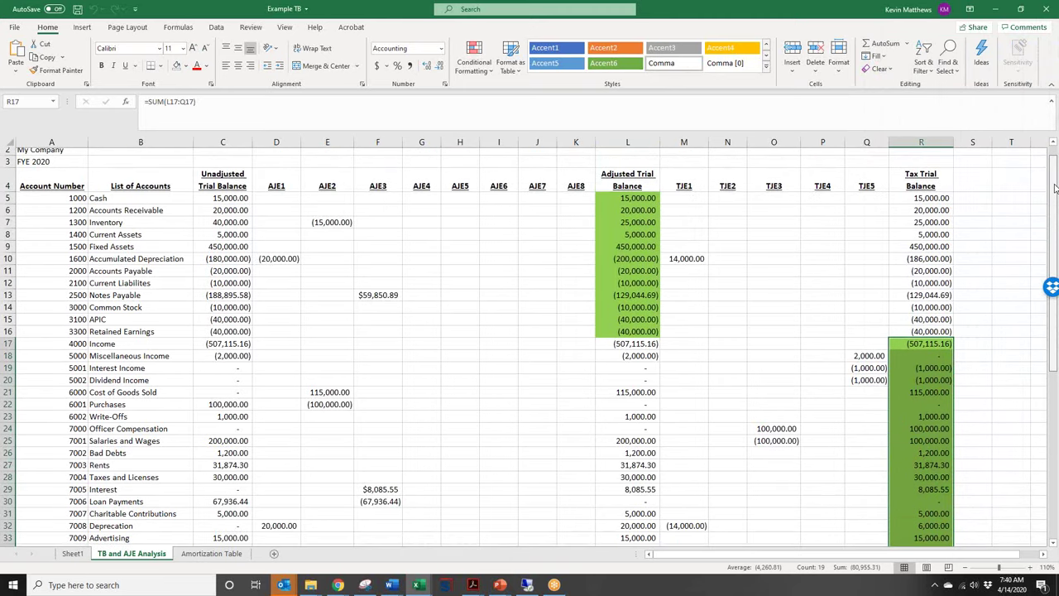
pyautogui.scroll(-4, 1054, 171)
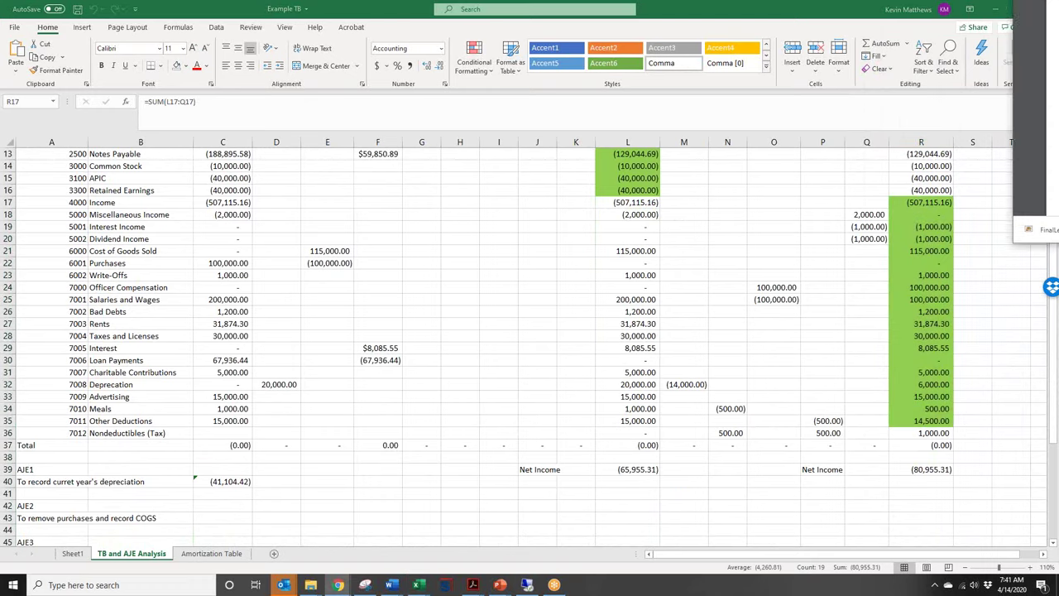
# - Bring up Form 1120 in Chrome, enlarge the pages and go to Schedule L on page 6
pyautogui.click(338, 585)
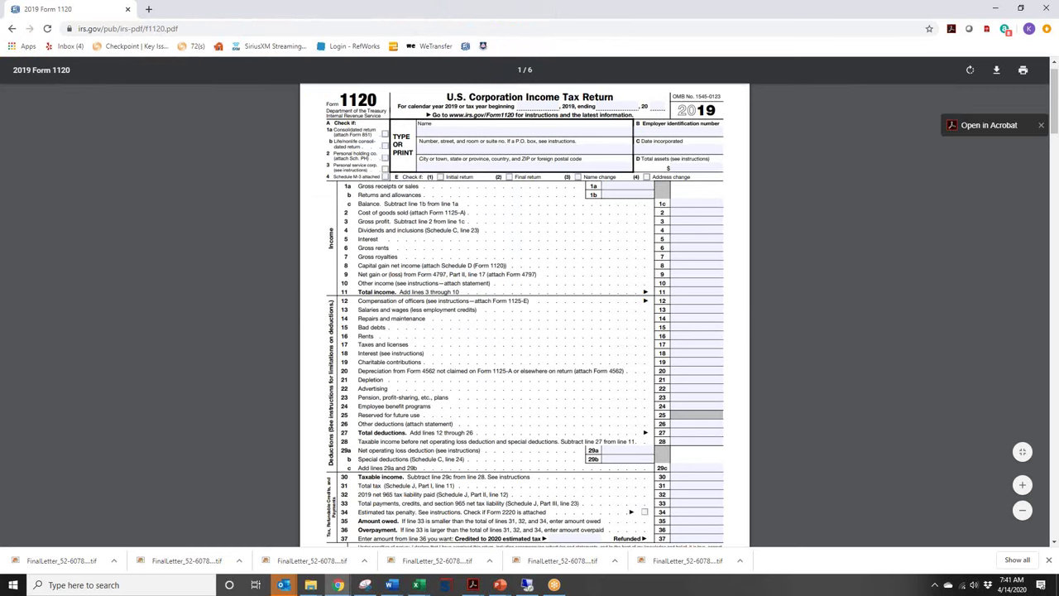
pyautogui.moveTo(1056, 106)
pyautogui.mouseDown()
pyautogui.moveTo(1056, 132)
pyautogui.moveTo(1056, 103)
pyautogui.mouseUp()
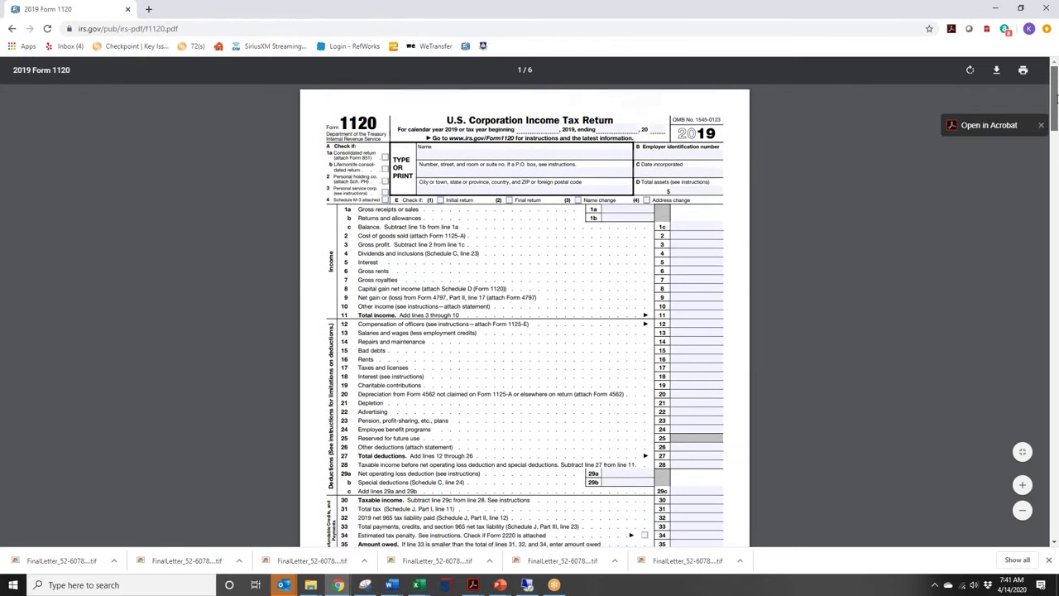
pyautogui.click(1022, 486)
pyautogui.click(1024, 487)
pyautogui.click(1024, 487)
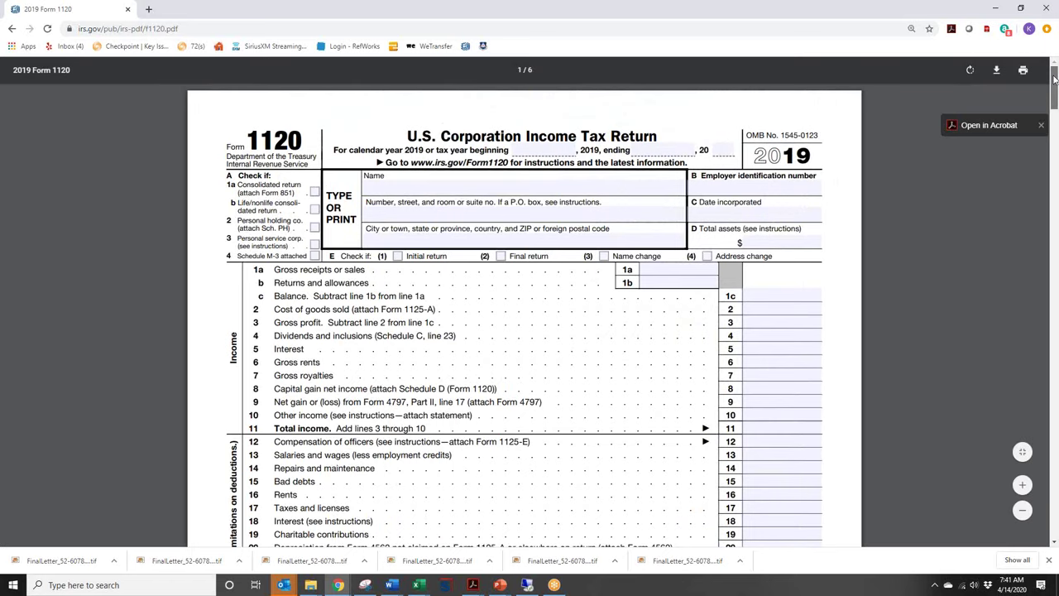
pyautogui.scroll(-15, 530, 315)
pyautogui.moveTo(1054, 188); pyautogui.dragTo(1045, 475)
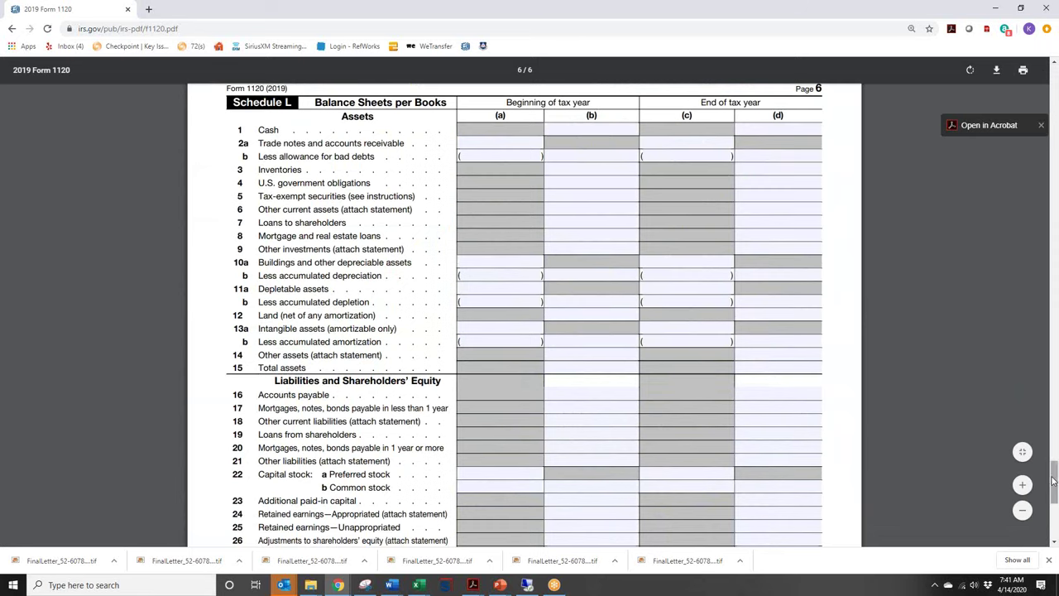
# - Examine Schedule L on page 6 and the Schedule M-1 net income per books and line 10 income fields
pyautogui.moveTo(1055, 482)
pyautogui.mouseDown()
pyautogui.moveTo(1056, 503)
pyautogui.moveTo(1056, 465)
pyautogui.mouseUp()
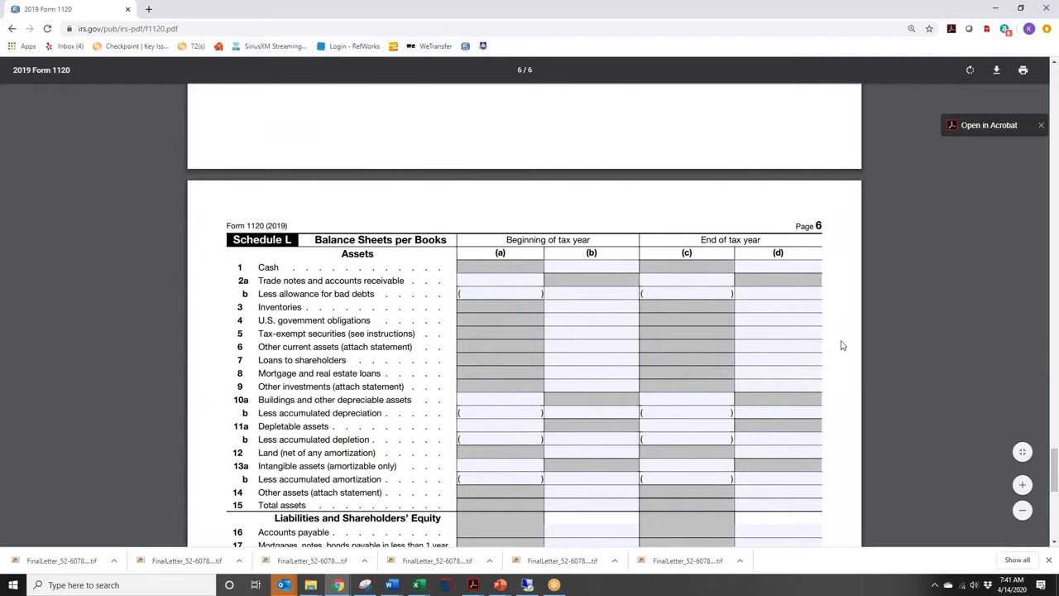
pyautogui.moveTo(1055, 472); pyautogui.dragTo(1055, 509)
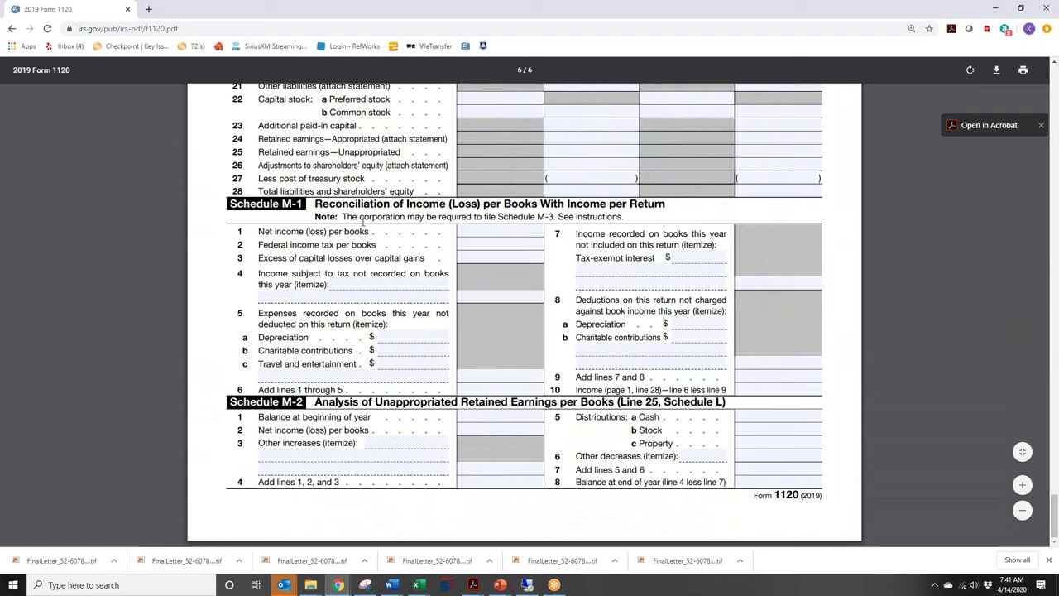
pyautogui.click(464, 234)
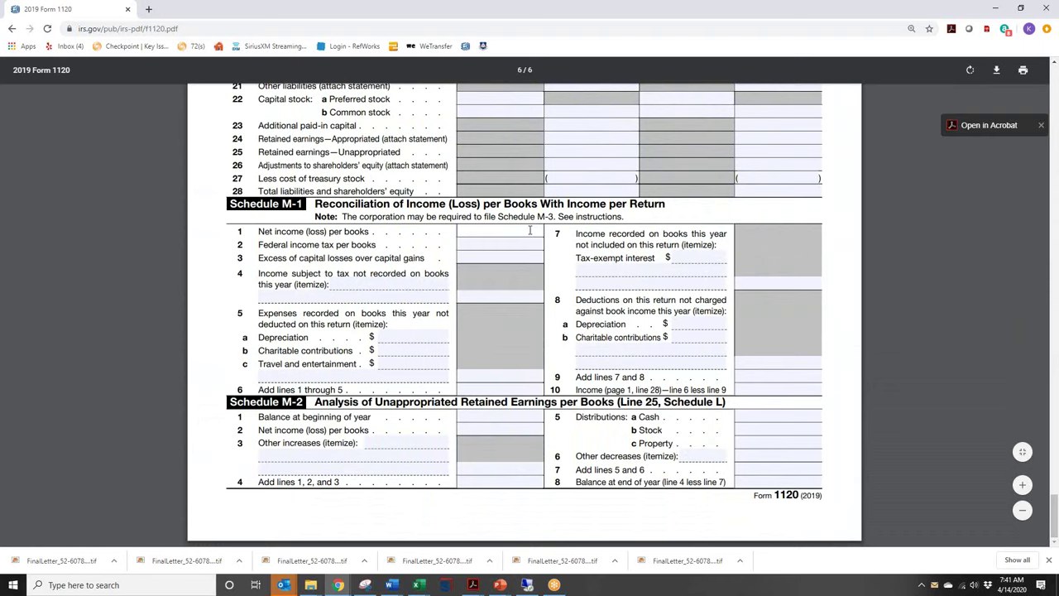
pyautogui.click(769, 389)
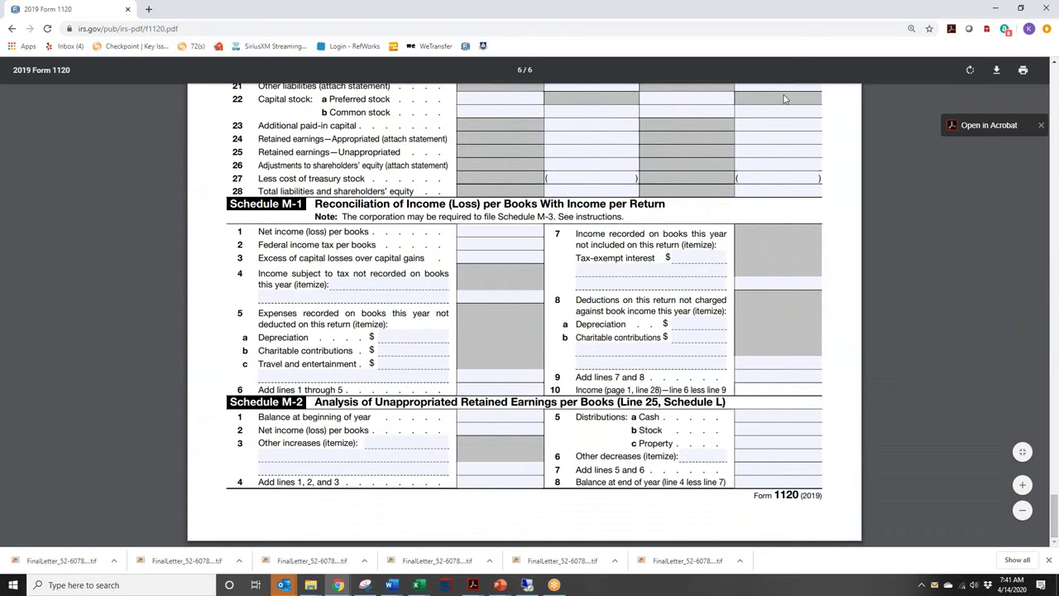
# - Switch to the Excel workbook and label the adjusted trial balance Net Income as "Box 1" in M39
pyautogui.hotkey('alt', 'Tab')
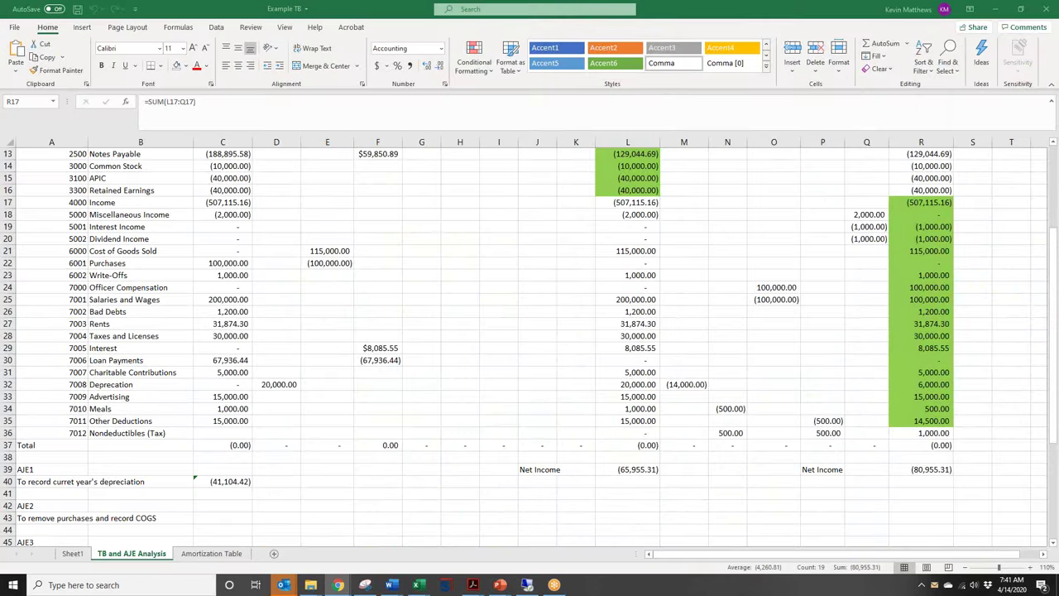
pyautogui.click(627, 470)
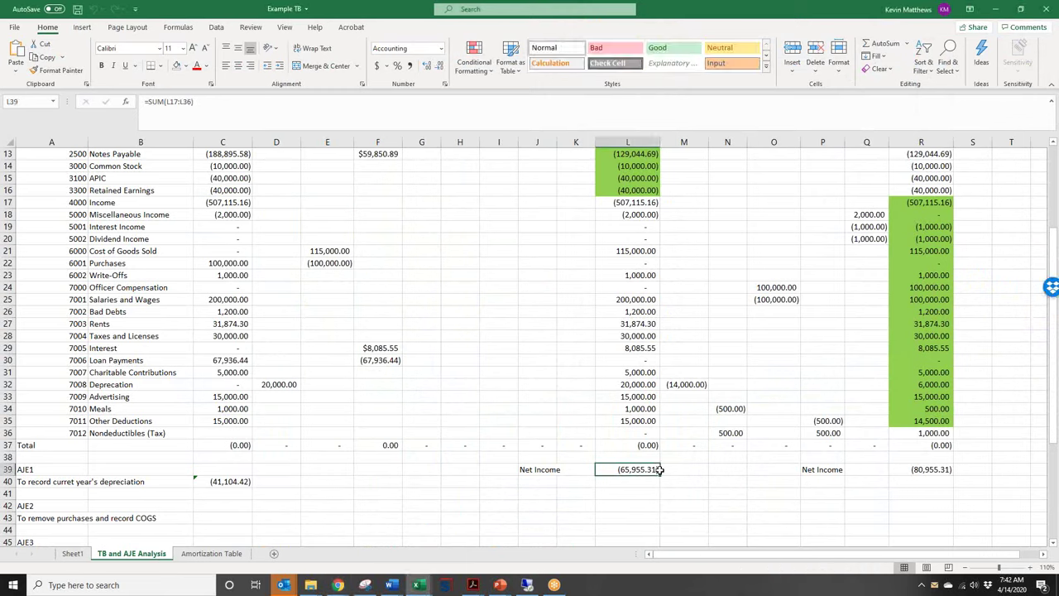
pyautogui.click(668, 470)
pyautogui.write('R3 1')
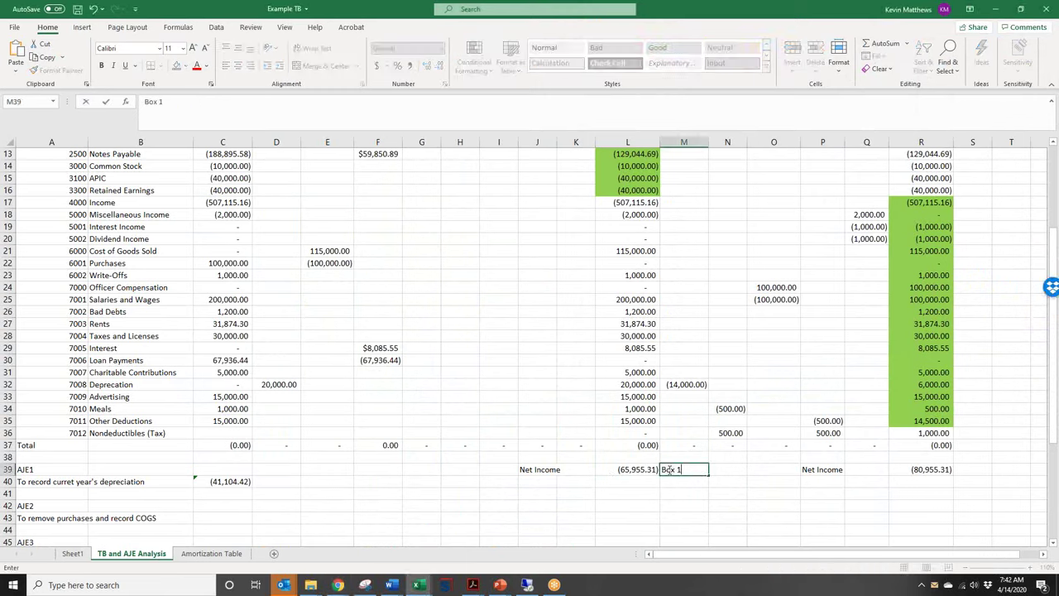
# - Label the Tax Trial Balance Net Income as "Box 10" in S39
pyautogui.press('Right')
pyautogui.press('Right')
pyautogui.press('Right')
pyautogui.press('Right')
pyautogui.press('Right')
pyautogui.press('Right')
pyautogui.write('Box 10')
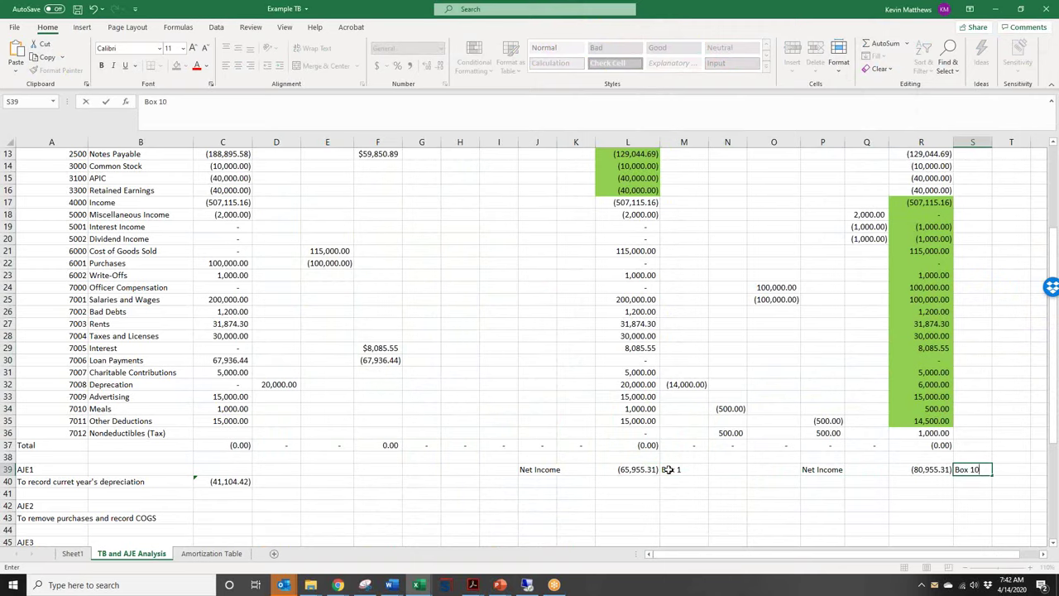
pyautogui.press('Return')
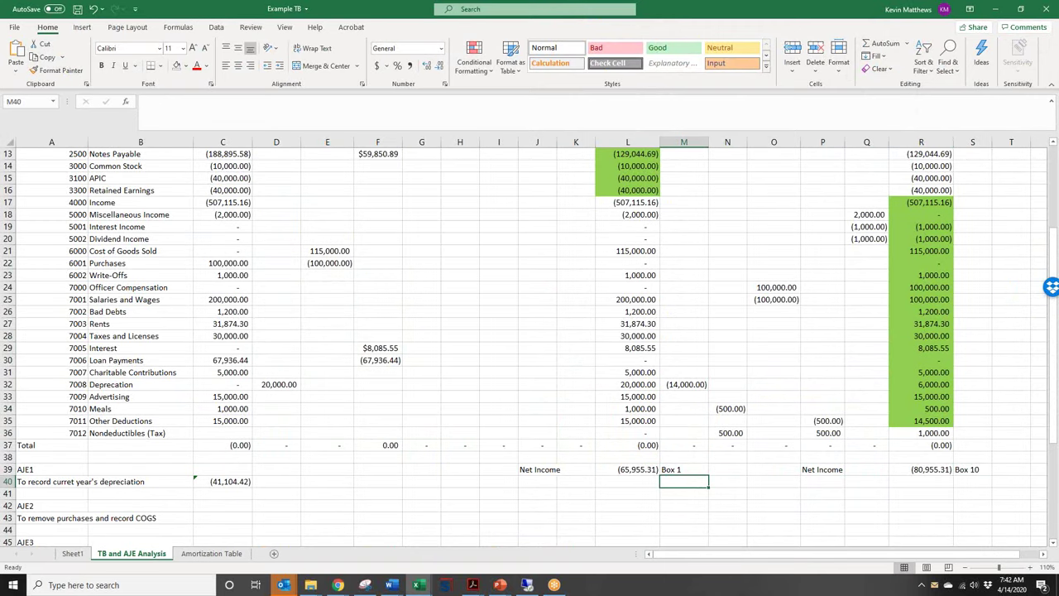
# - Review Schedules L, M-1 and M-2 of Form 1120 in Chrome, then minimize the browser and the workbook
pyautogui.hotkey('alt', 'Tab')
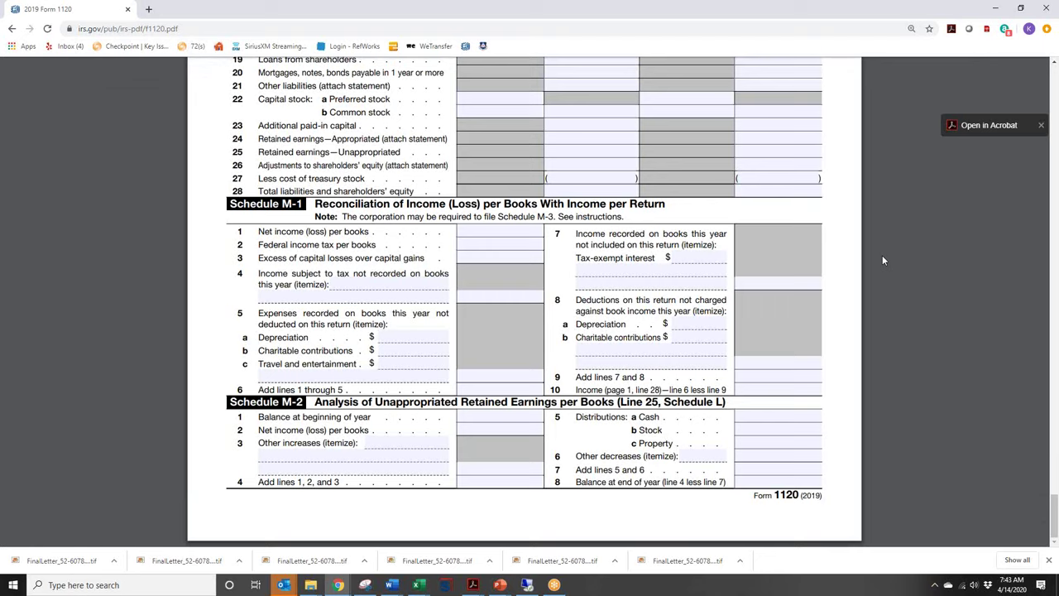
pyautogui.moveTo(1054, 515); pyautogui.dragTo(1055, 468)
pyautogui.moveTo(1055, 467); pyautogui.dragTo(1055, 486)
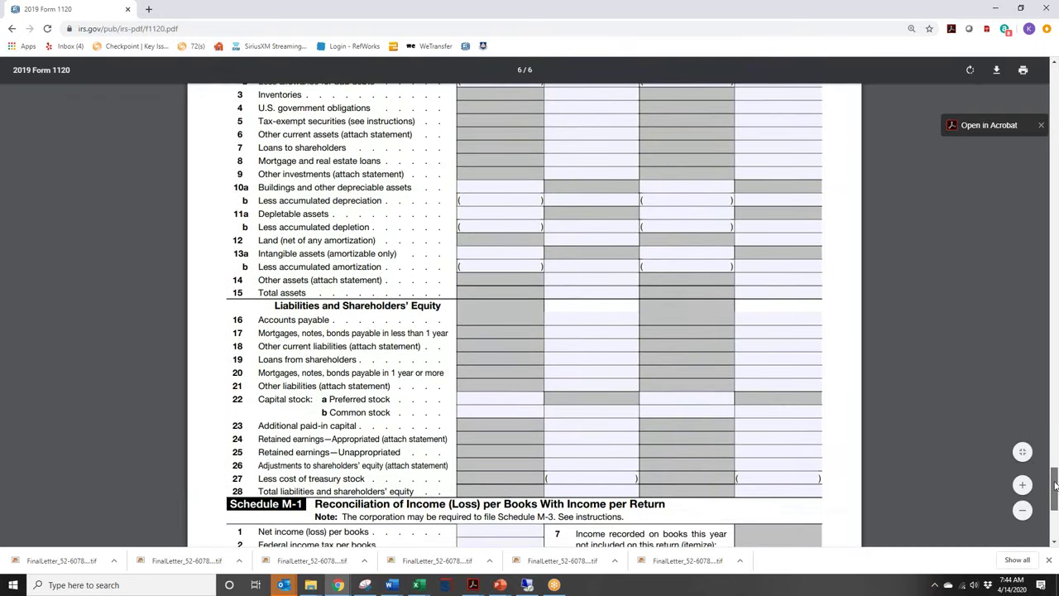
pyautogui.scroll(-3, 1055, 486)
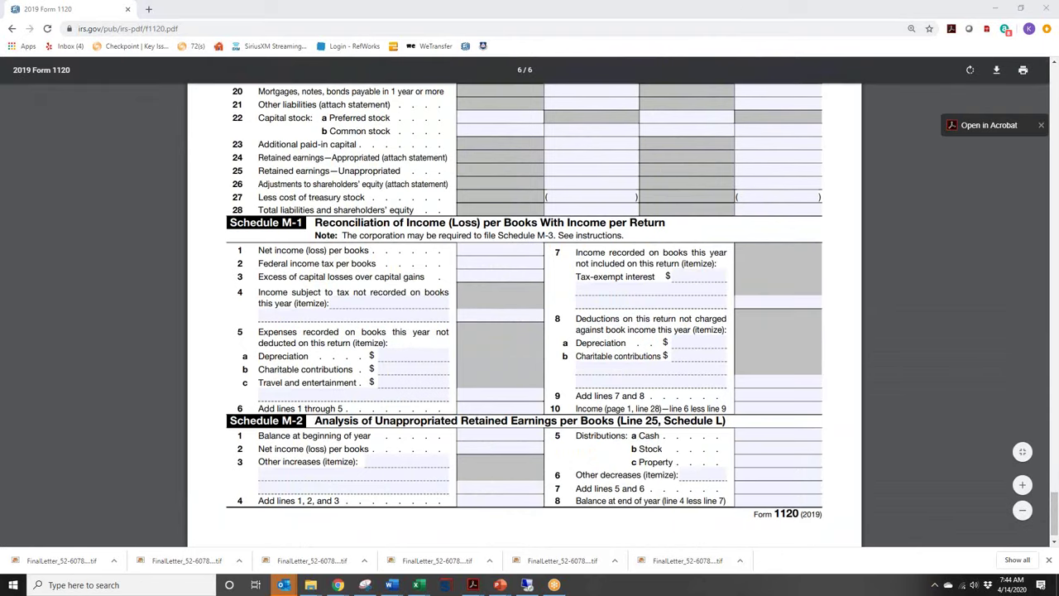
pyautogui.click(996, 8)
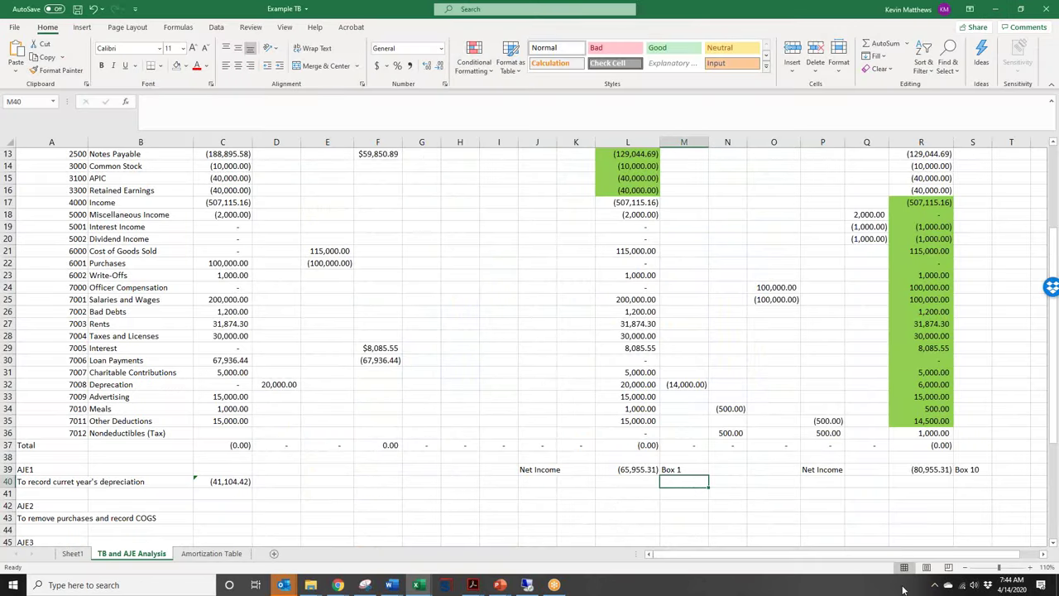
pyautogui.click(997, 9)
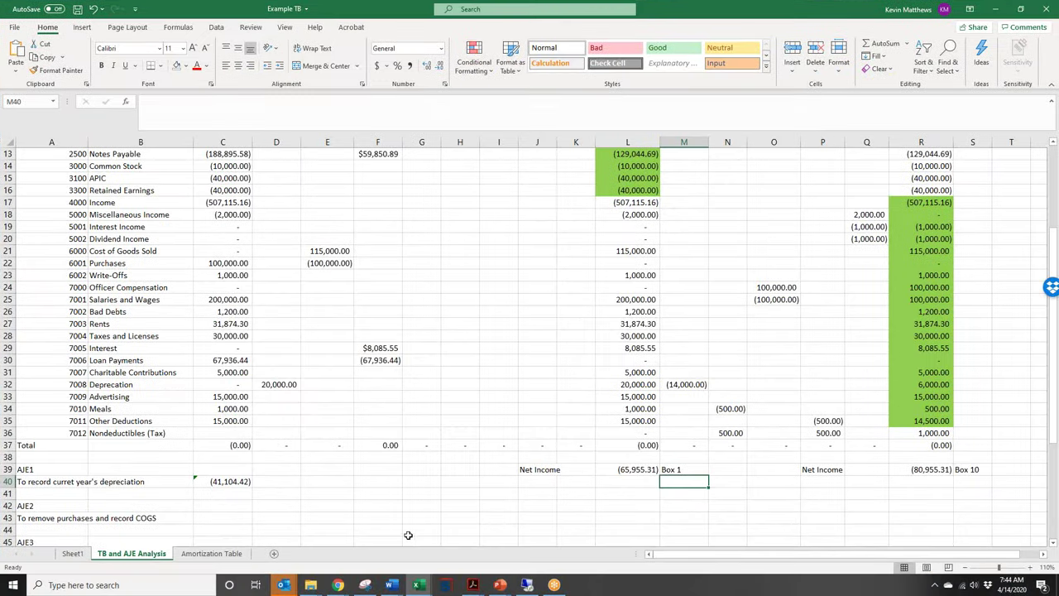
# - Clear the TJE5 entries for miscellaneous, interest and dividend income in Q18:Q20
pyautogui.click(426, 449)
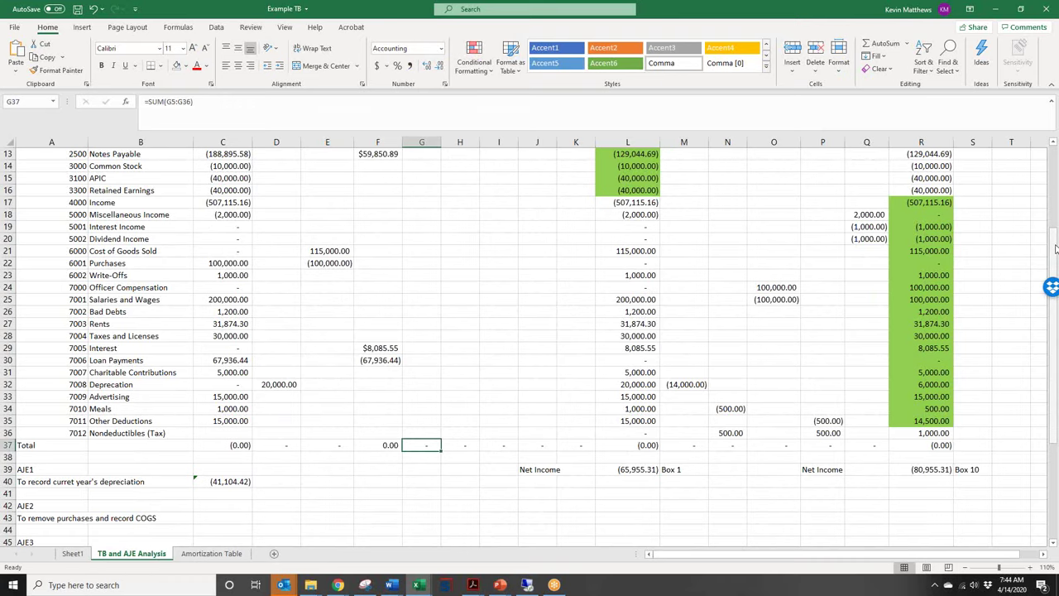
pyautogui.moveTo(1055, 250); pyautogui.dragTo(1054, 209)
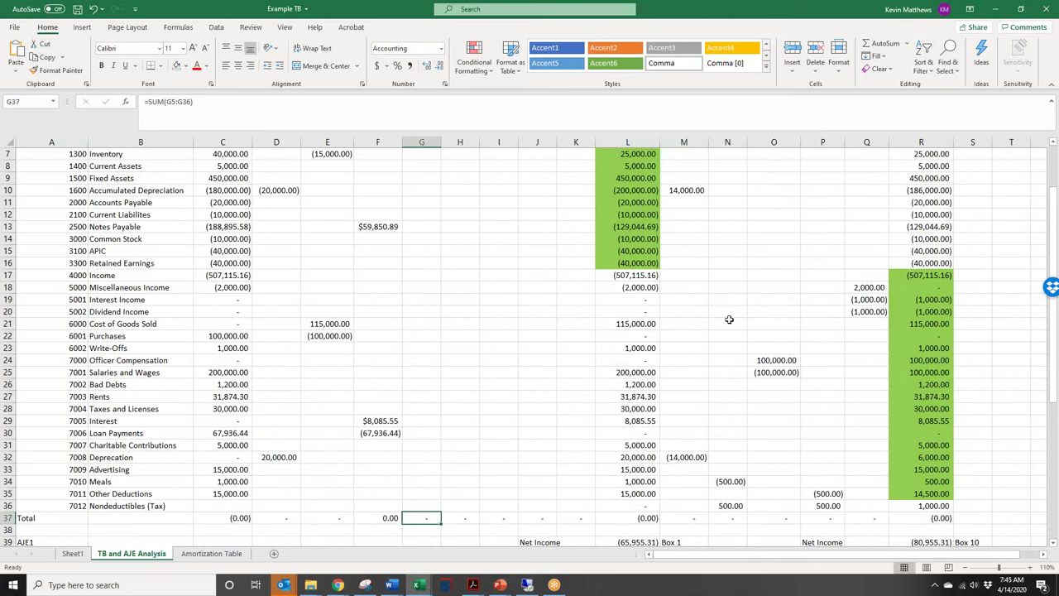
pyautogui.click(632, 286)
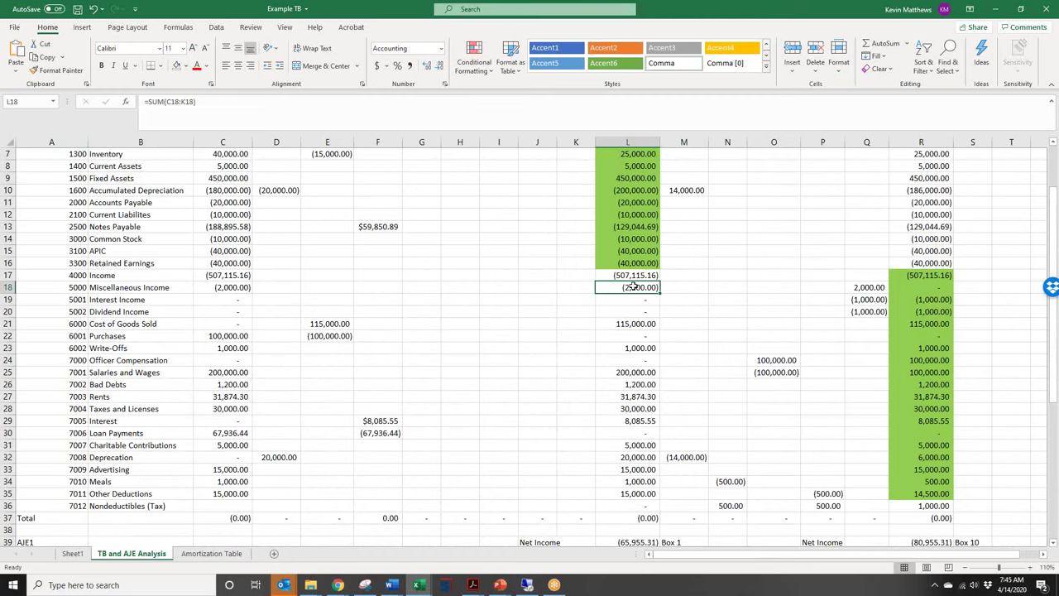
pyautogui.moveTo(872, 288); pyautogui.dragTo(874, 309)
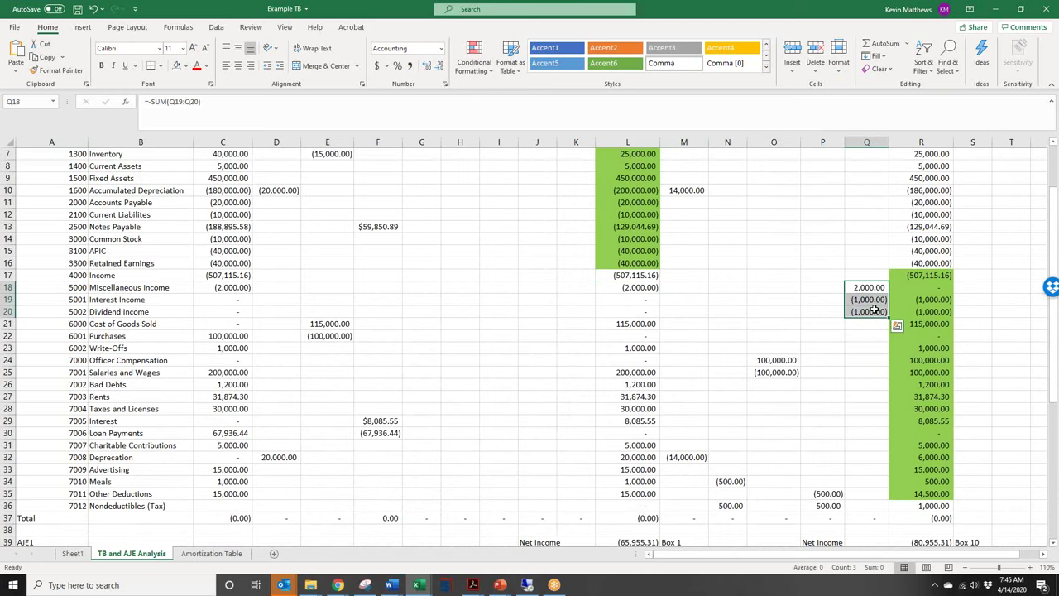
pyautogui.click(610, 287)
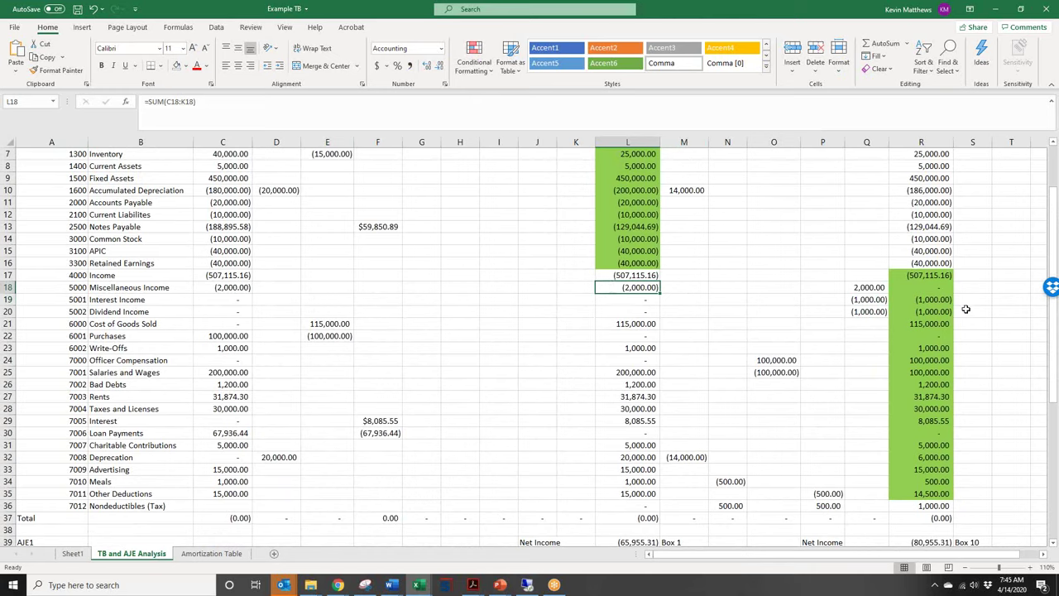
pyautogui.moveTo(868, 287); pyautogui.dragTo(867, 312)
pyautogui.press('Delete')
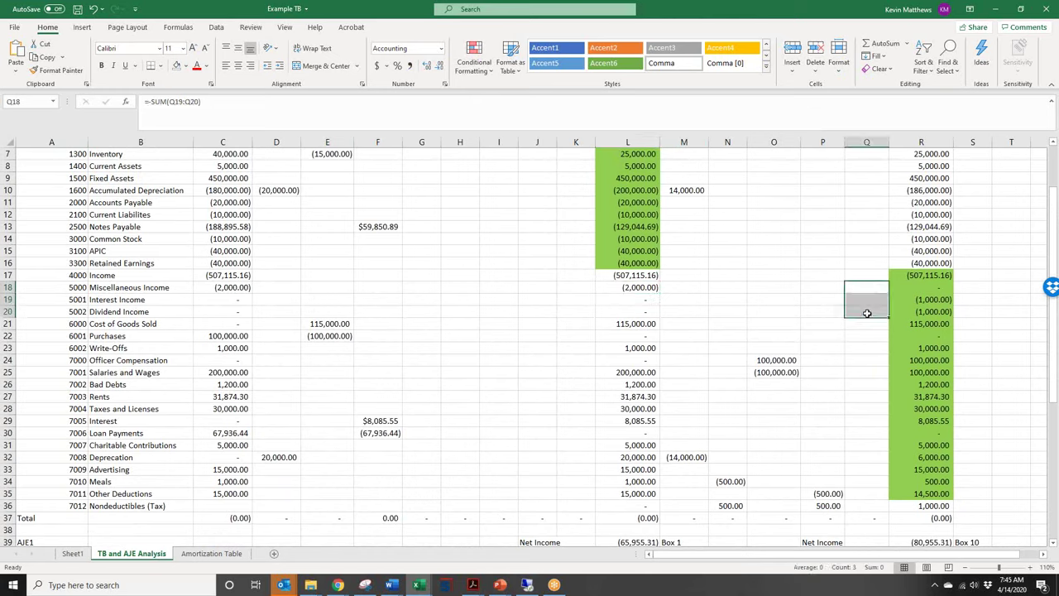
# - Enter the formula =-C18 in G18 to reverse Miscellaneous Income in the AJE4 column
pyautogui.click(476, 278)
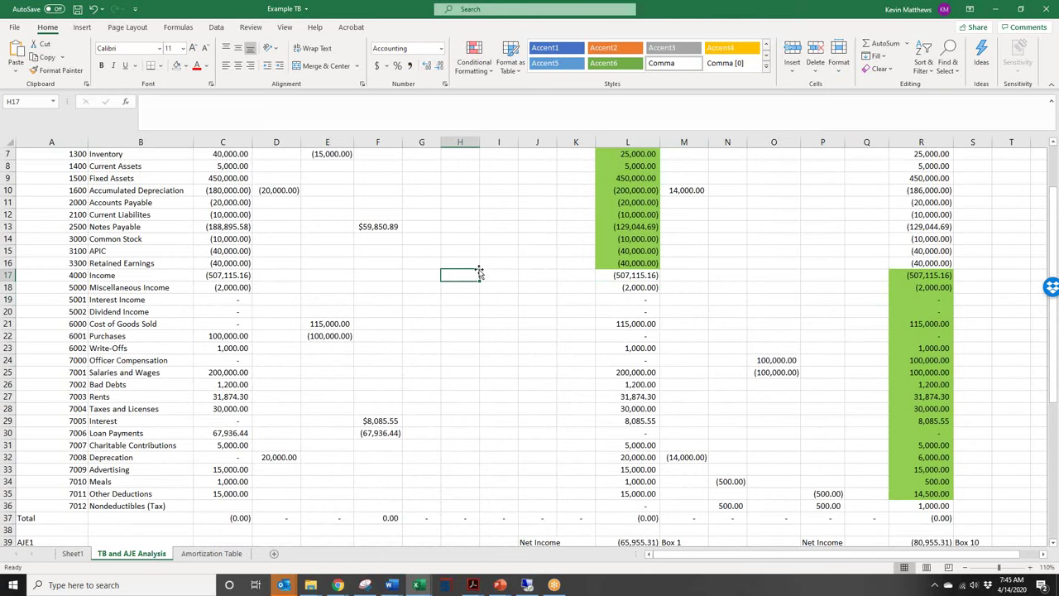
pyautogui.click(430, 292)
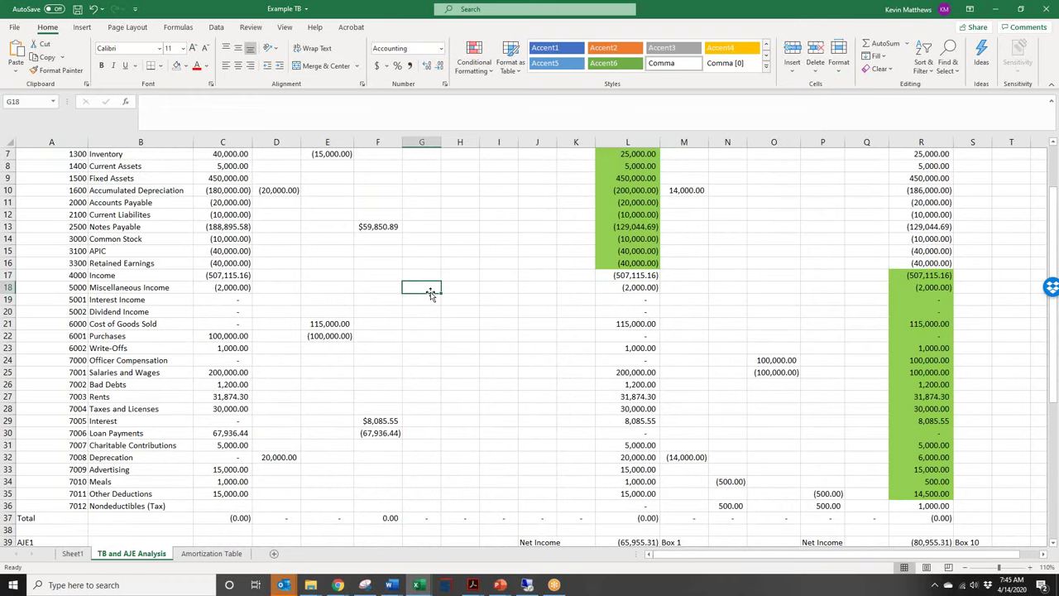
pyautogui.scroll(2, 1040, 442)
pyautogui.scroll(-7, 1040, 442)
pyautogui.scroll(7, 1034, 302)
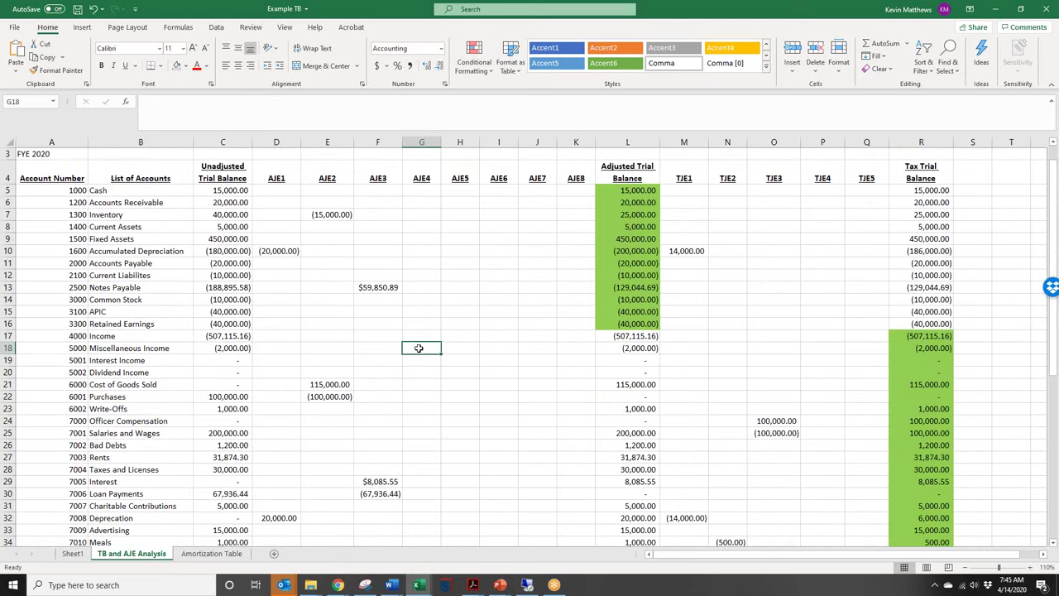
pyautogui.write('=')
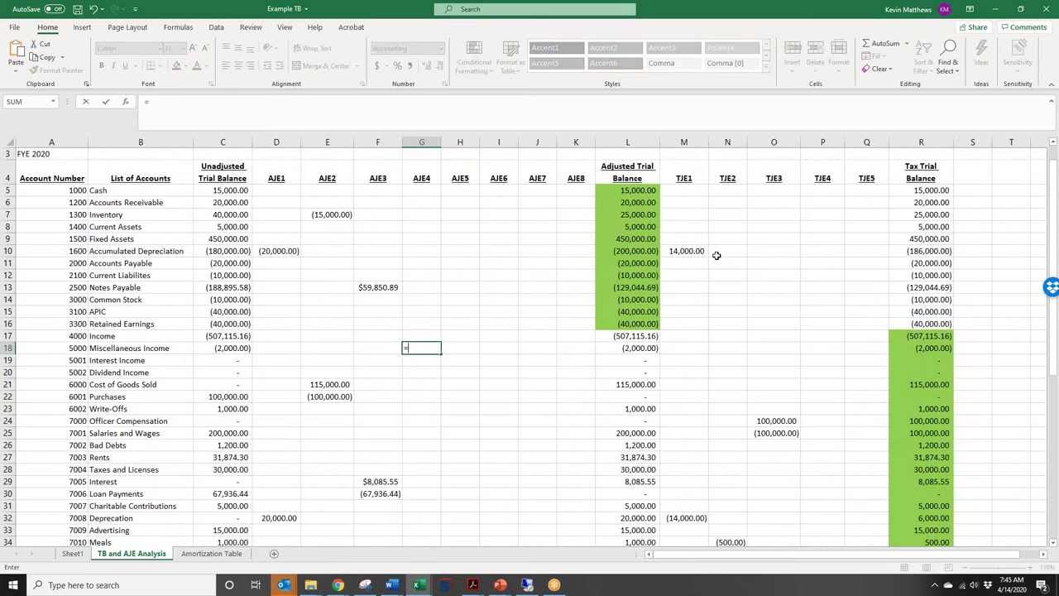
pyautogui.write('-')
pyautogui.click(231, 350)
pyautogui.press('Return')
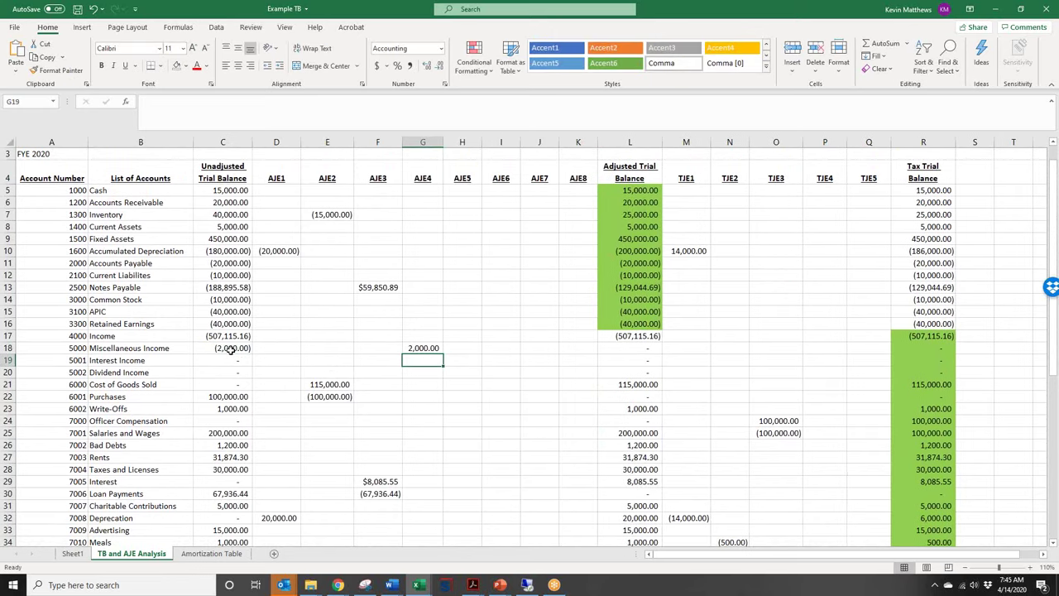
# - Enter -500 for Interest Income in G19 and -1500 for Dividend Income in G20 under AJE4
pyautogui.click(429, 348)
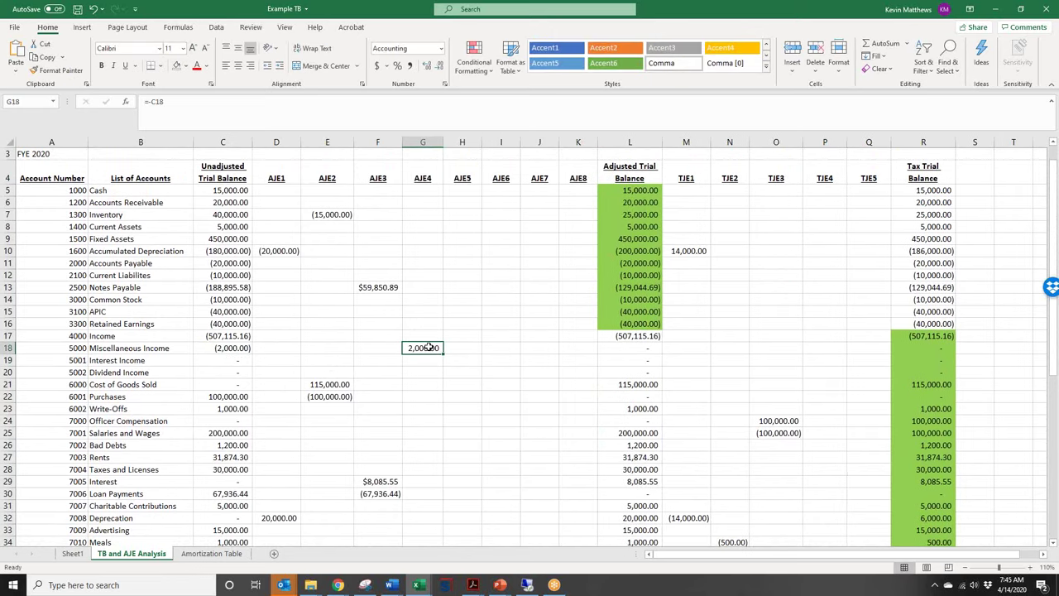
pyautogui.click(429, 361)
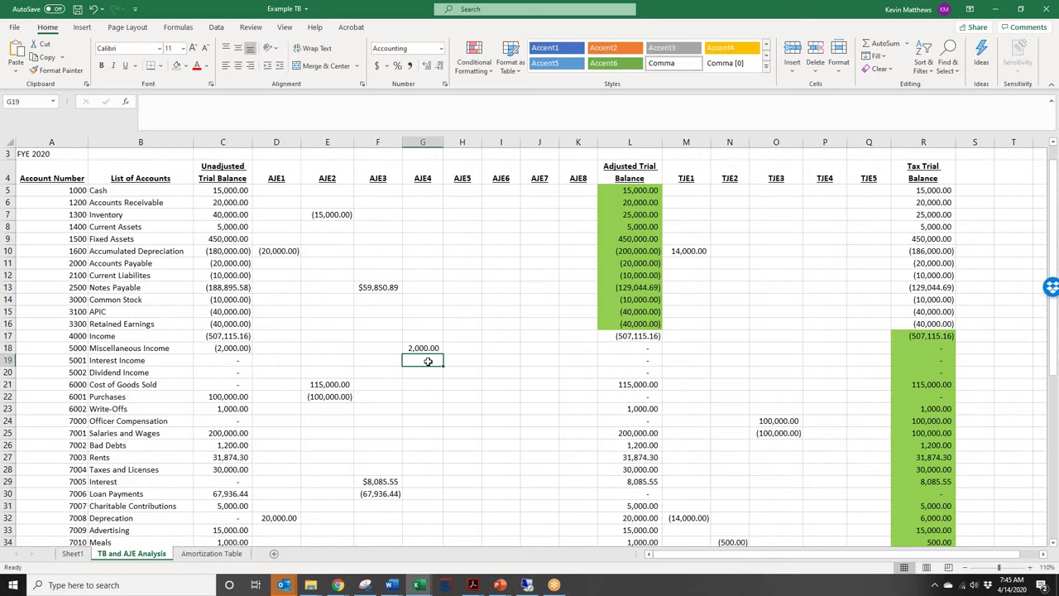
pyautogui.write('-500')
pyautogui.press('Return')
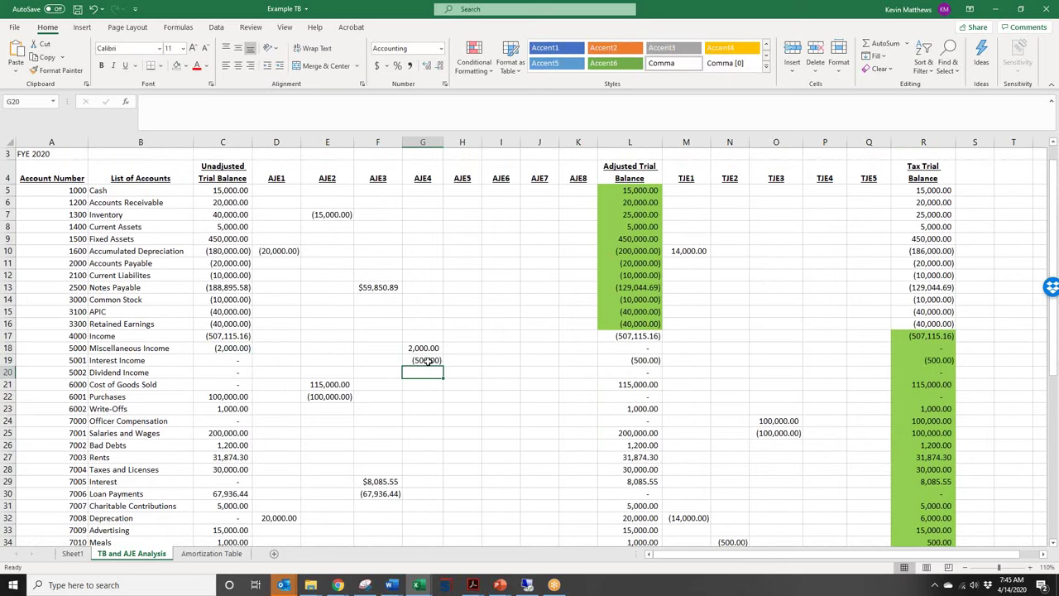
pyautogui.write('-1500')
pyautogui.press('Return')
pyautogui.click(515, 337)
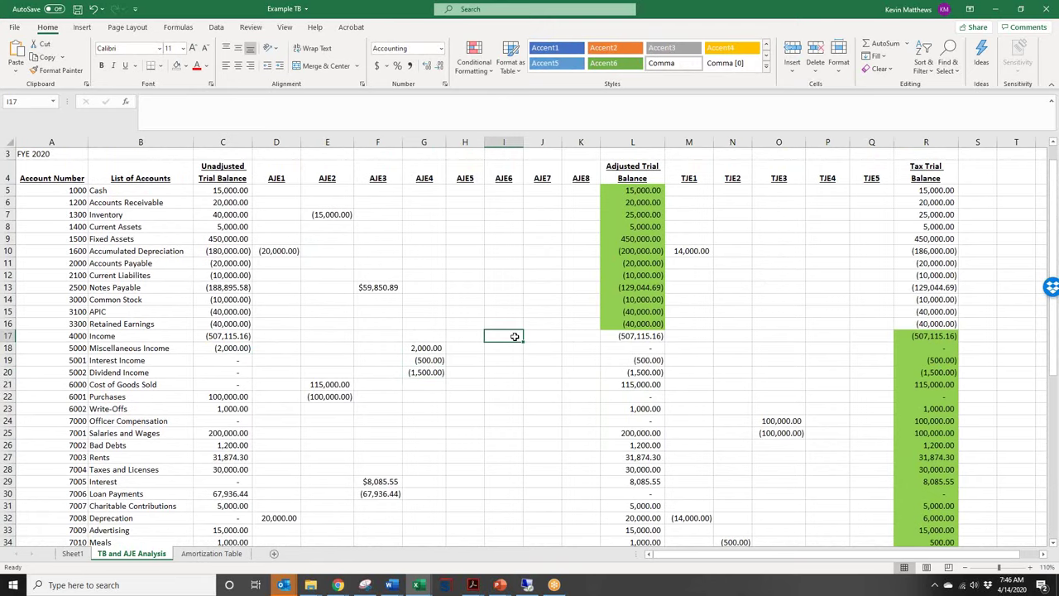
# - Check the AJE4 entries, adjusted Net Income, and adjusted interest and dividend income, then return to the Dividends Received Deduction slide
pyautogui.moveTo(428, 349); pyautogui.dragTo(430, 372)
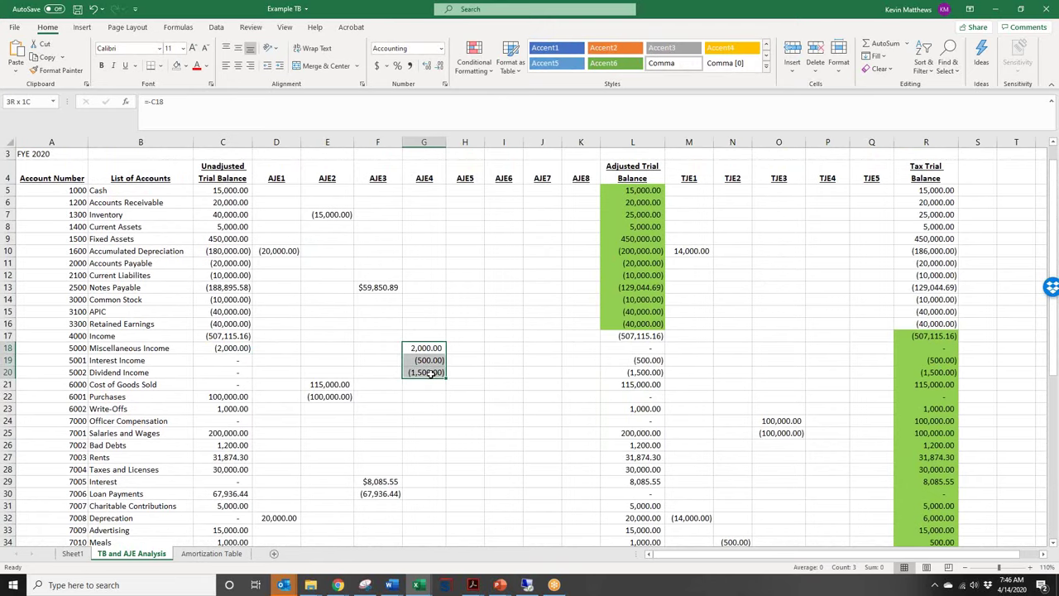
pyautogui.scroll(-7, 654, 352)
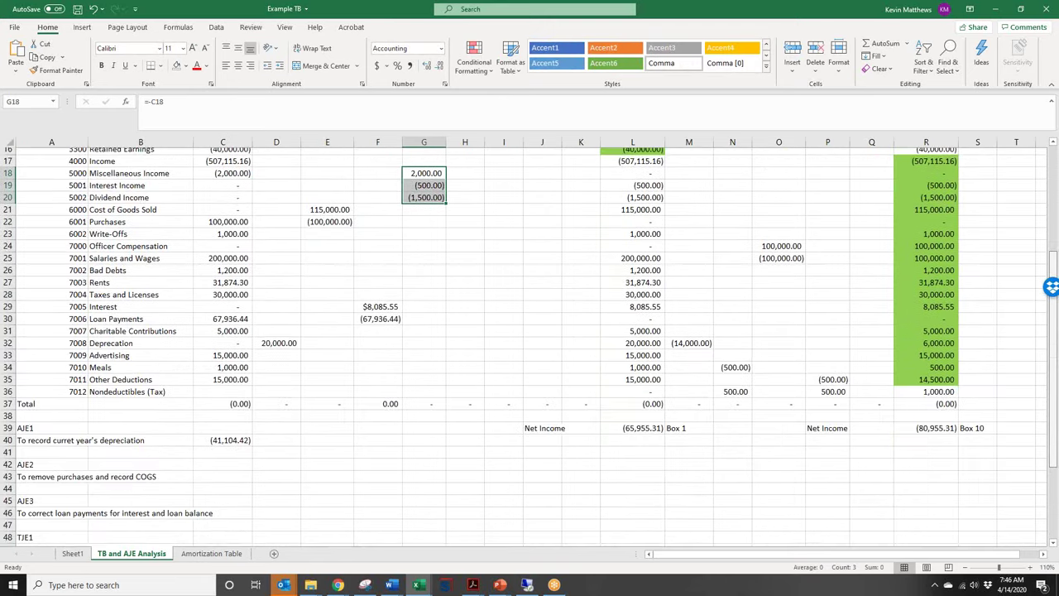
pyautogui.click(654, 352)
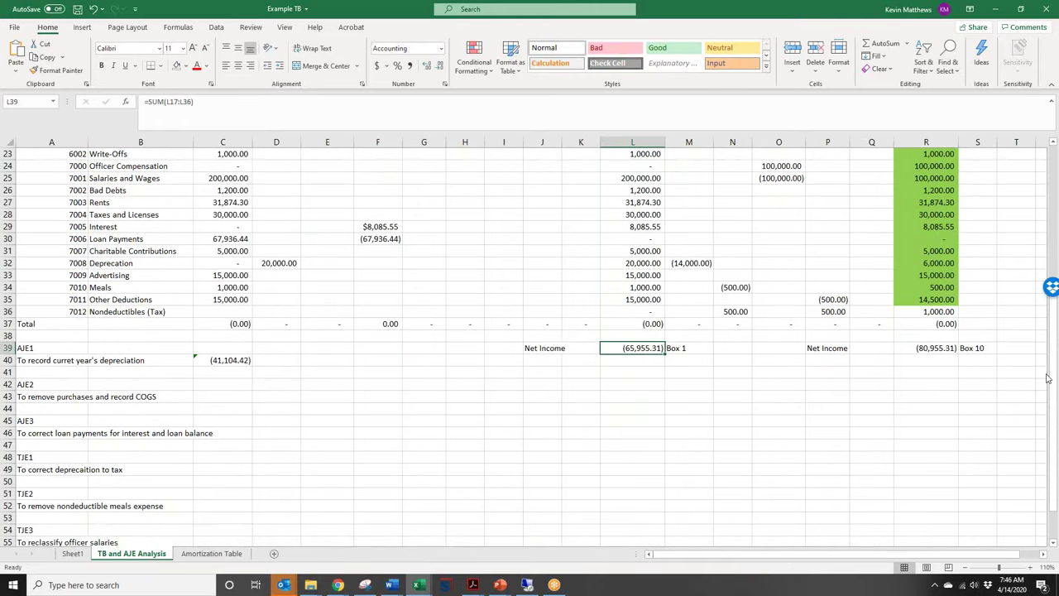
pyautogui.scroll(5, 1001, 362)
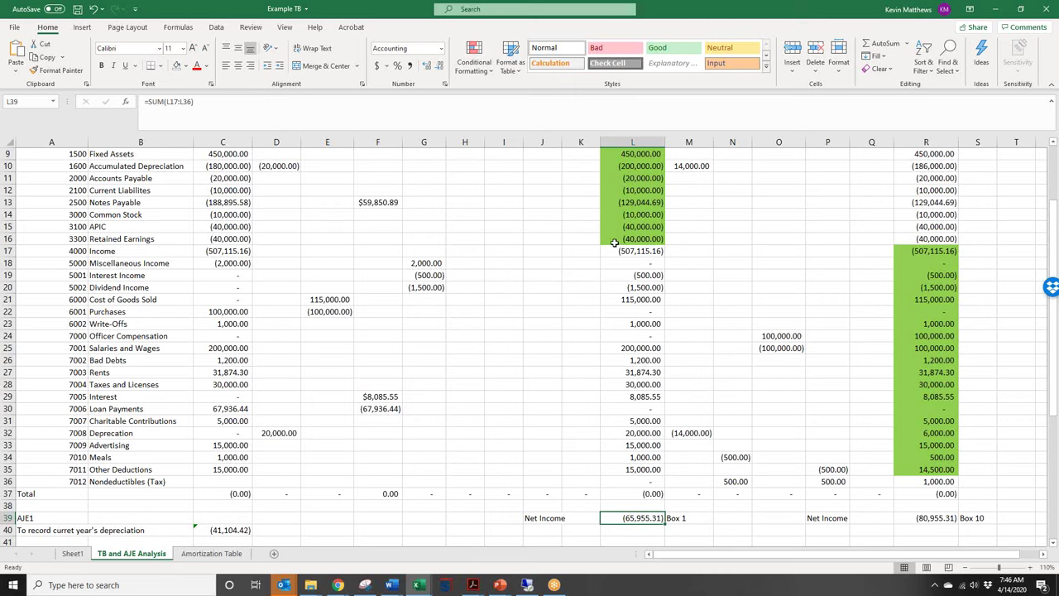
pyautogui.click(634, 274)
pyautogui.click(643, 289)
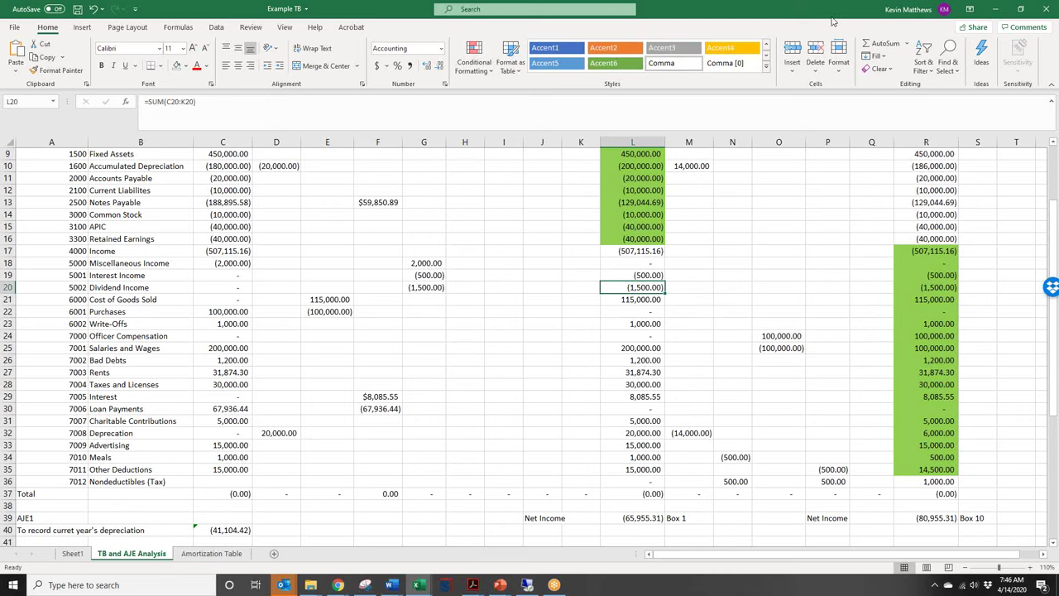
pyautogui.click(1001, 9)
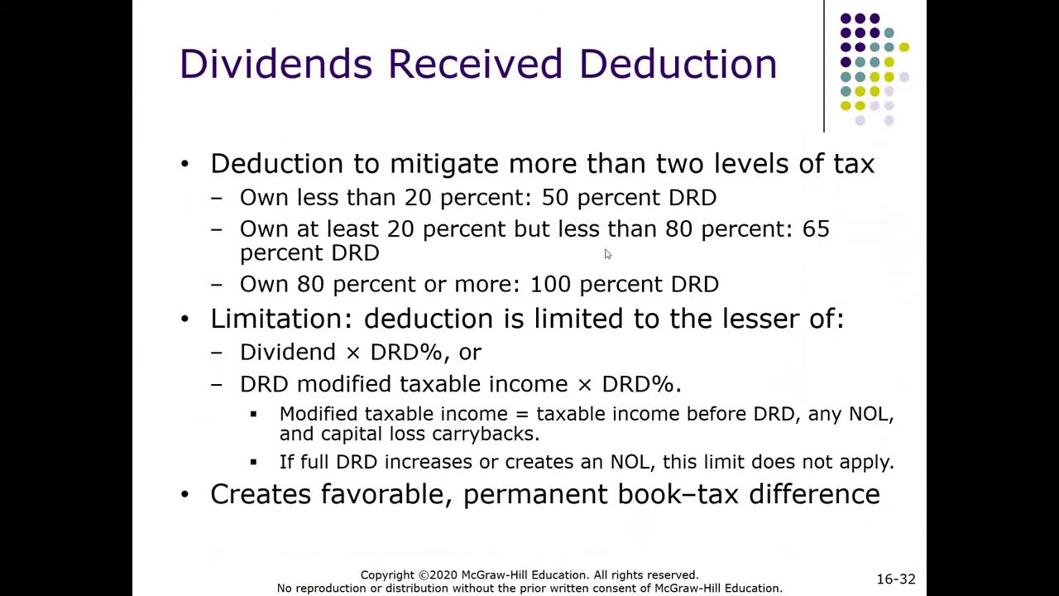
# - Switch to the Example TB workbook, check the AJE4 Dividend Income entry in G20, and return to the Dividends Received Deduction slide
pyautogui.click(418, 585)
pyautogui.moveTo(207, 309); pyautogui.dragTo(478, 5)
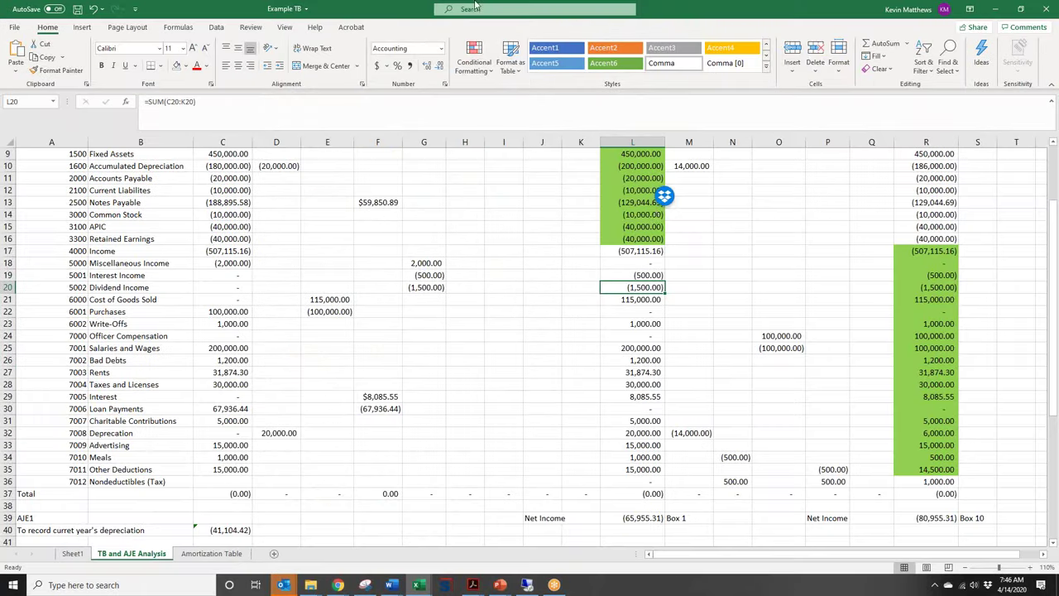
pyautogui.click(428, 288)
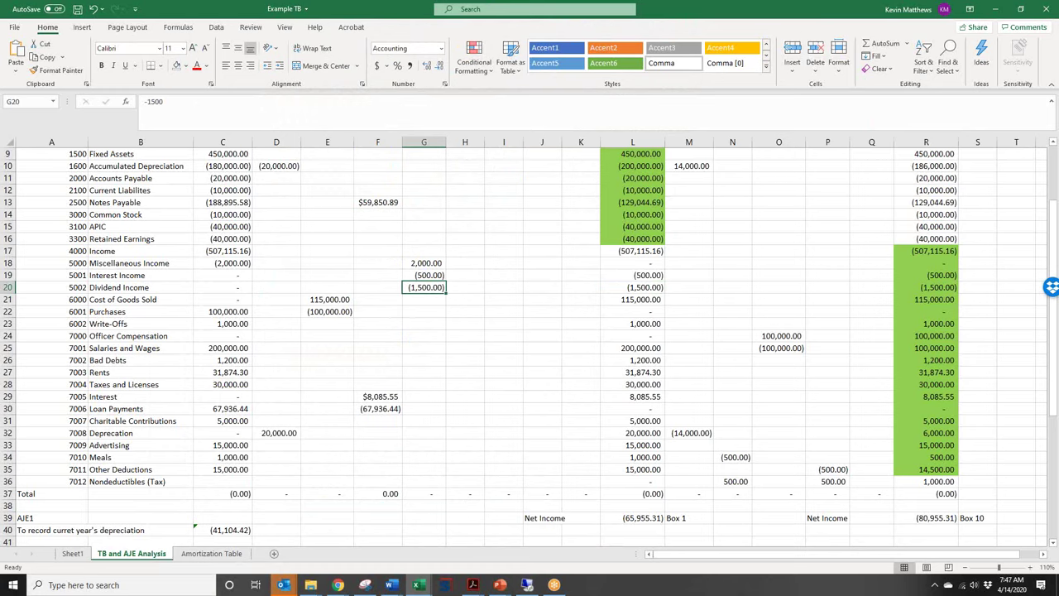
pyautogui.hotkey('alt', 'Tab')
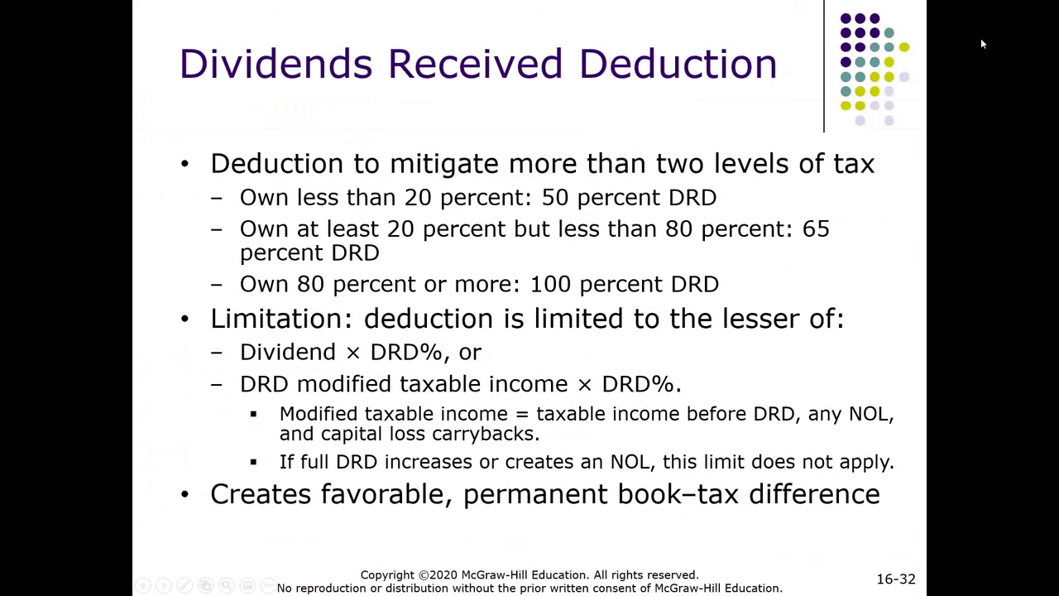
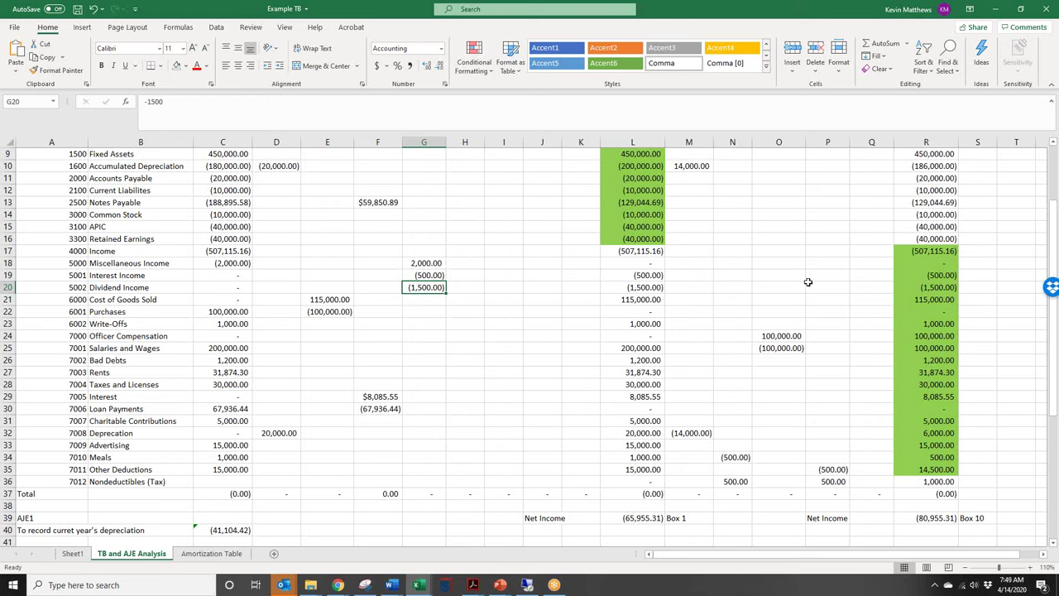
# - In the Example TB workbook, enter the formula =-L20/2 in Q20 to deduct half of the Dividend Income
pyautogui.click(863, 286)
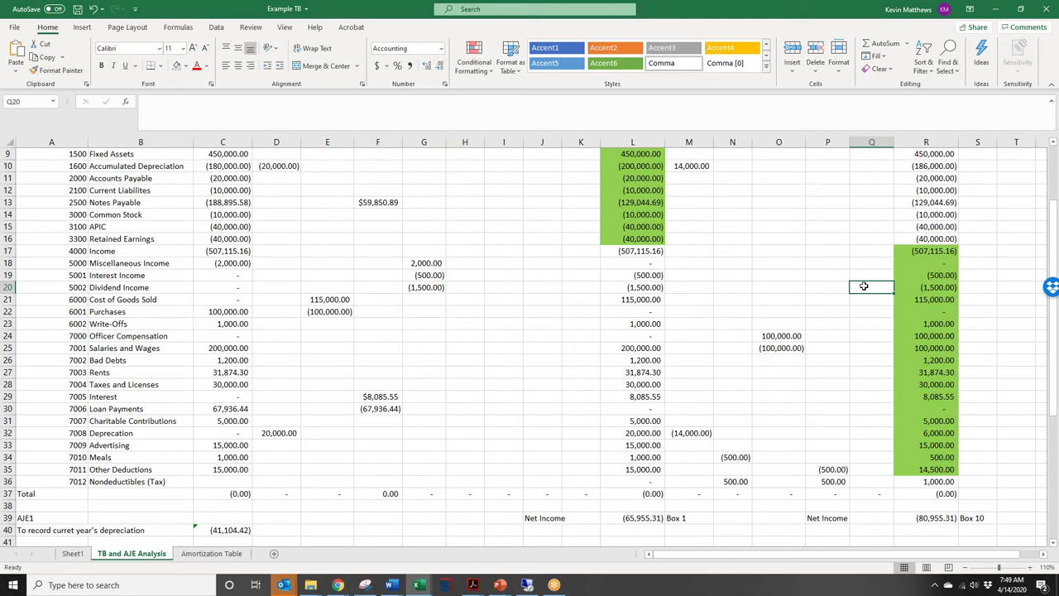
pyautogui.write('=')
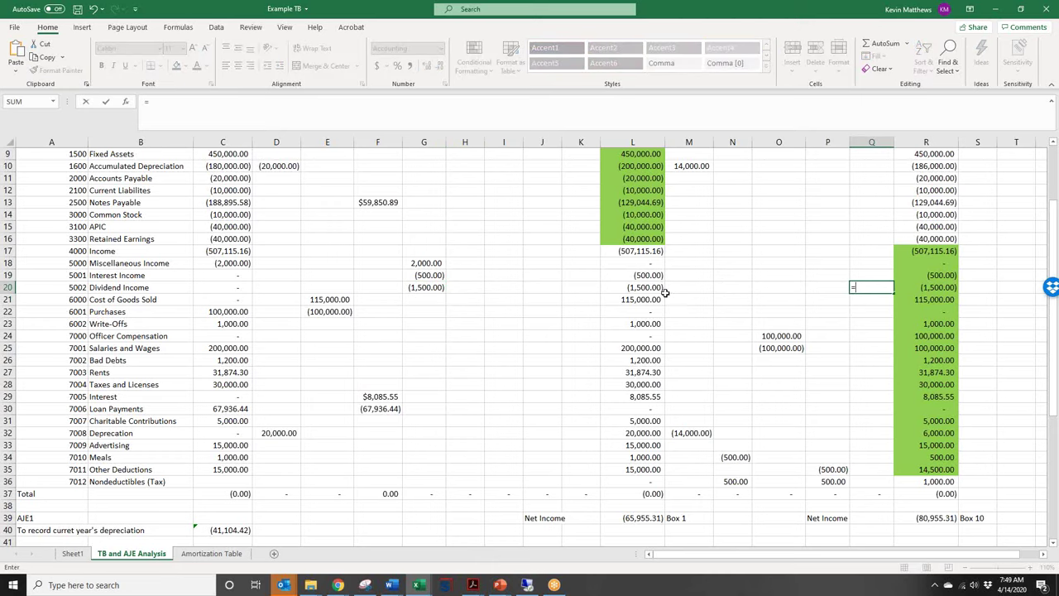
pyautogui.write('-')
pyautogui.click(646, 288)
pyautogui.write('/2')
pyautogui.press('Return')
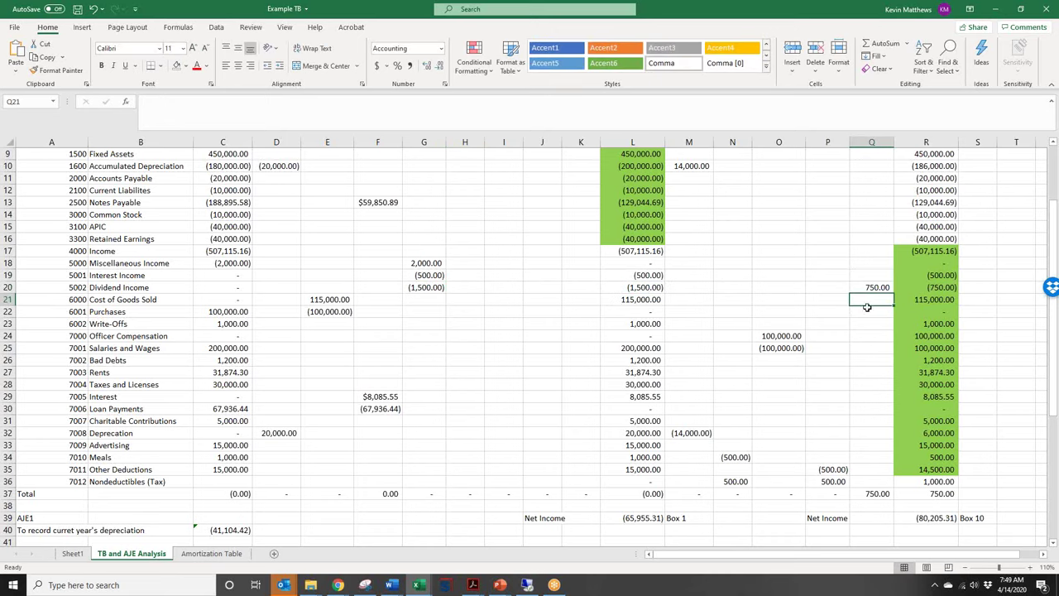
# - Compare the Dividend Income adjustment in Q20 with the adjusted balance in L20 and the tax balance in R20
pyautogui.click(871, 288)
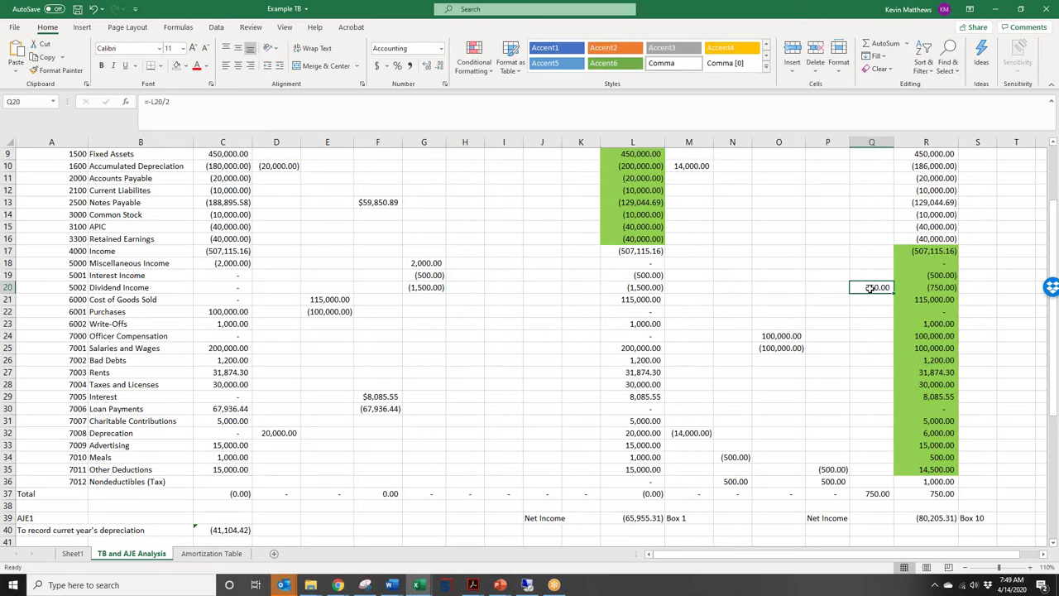
pyautogui.click(629, 288)
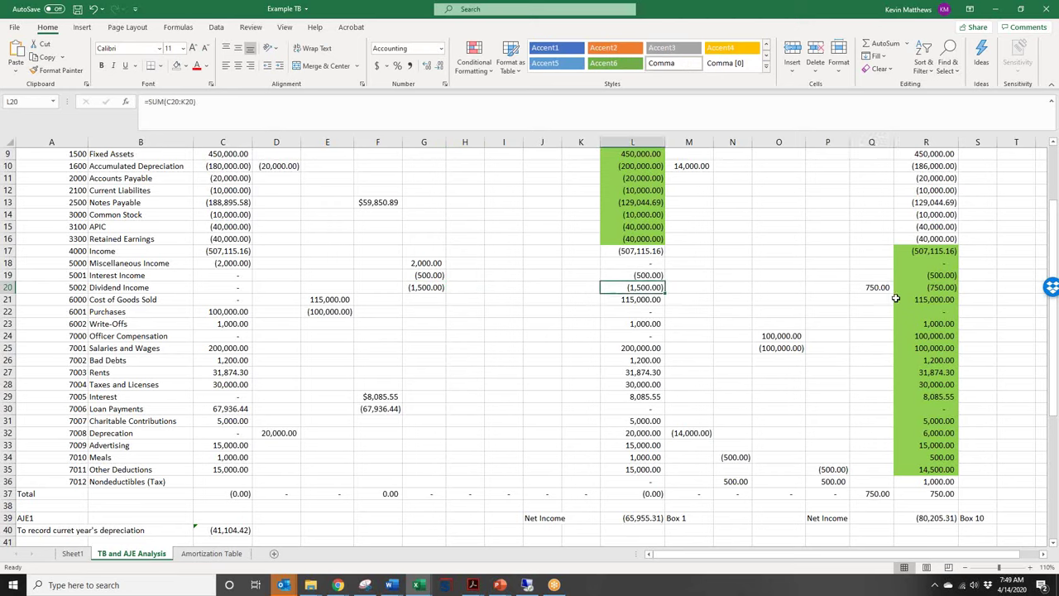
pyautogui.click(935, 287)
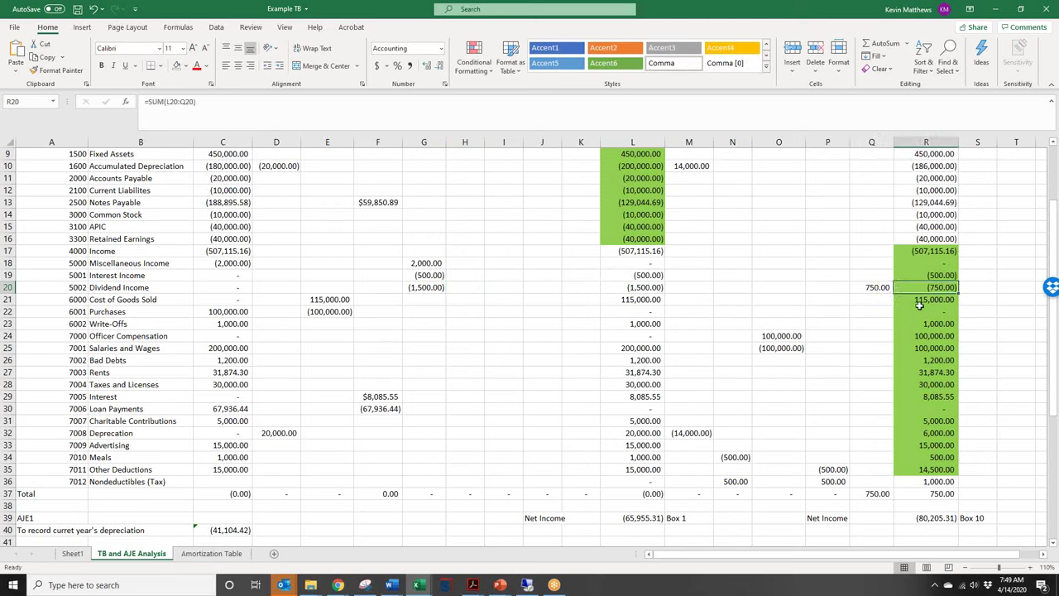
# - Enter the formula -Q20 in Q36 to offset the dividend adjustment in Nondeductibles (Tax)
pyautogui.click(874, 482)
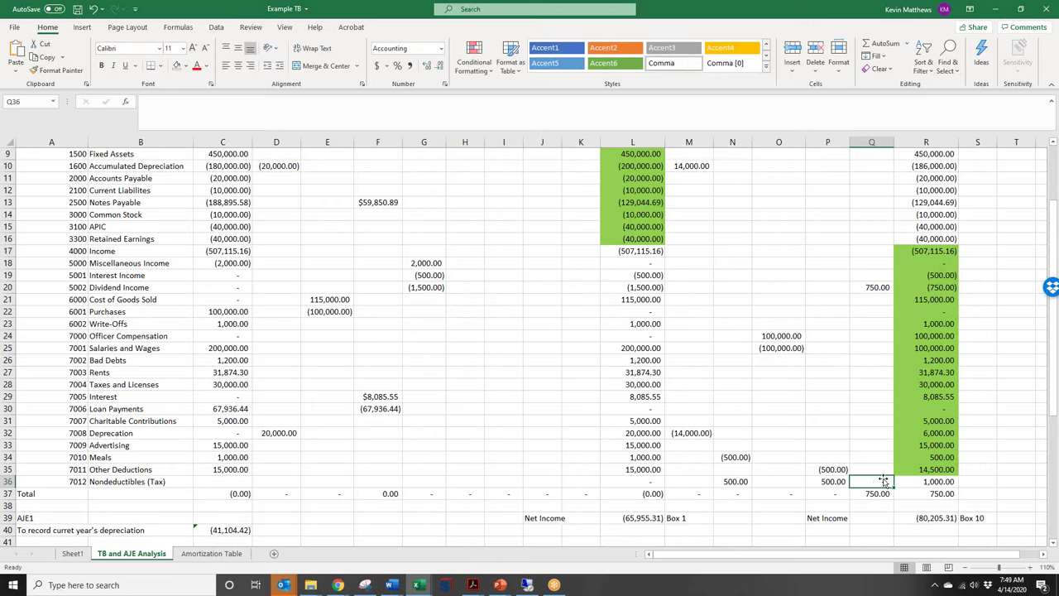
pyautogui.write('-')
pyautogui.click(873, 287)
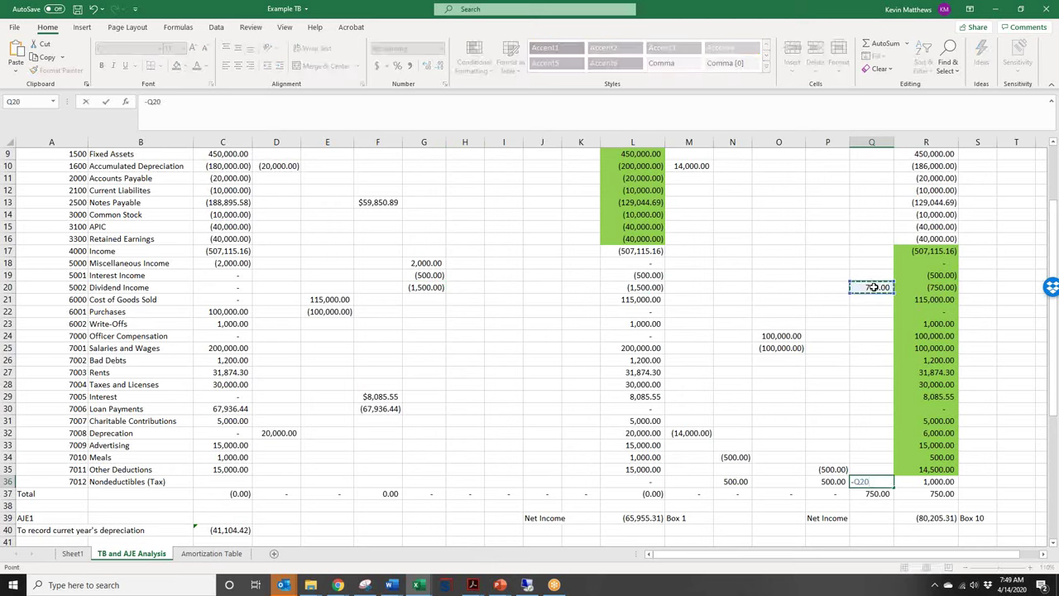
pyautogui.press('Return')
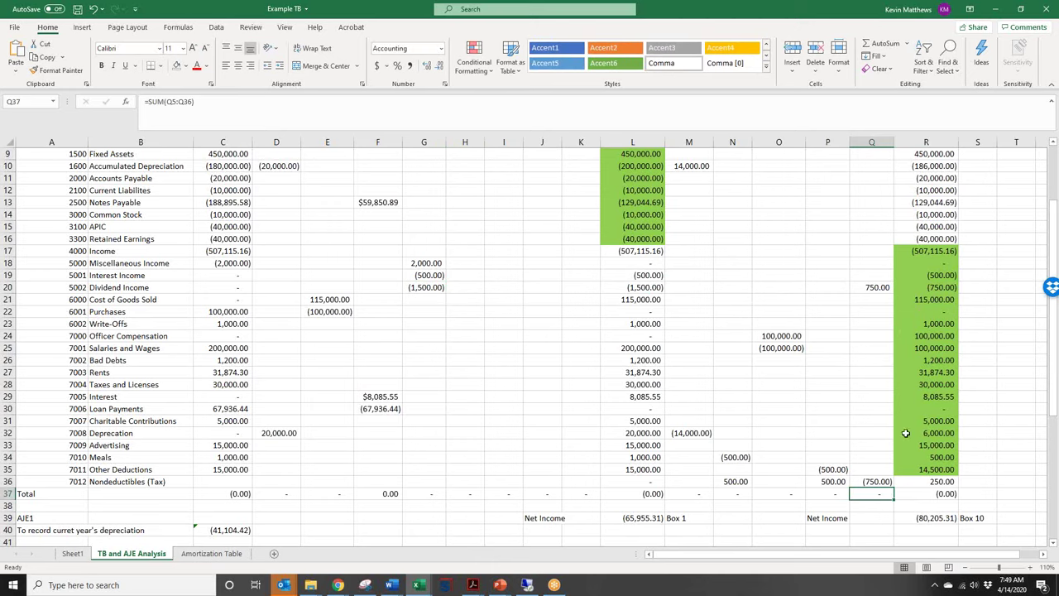
# - Review the Q36 offset and the book and tax Net Income formulas in L39 and R39
pyautogui.click(879, 483)
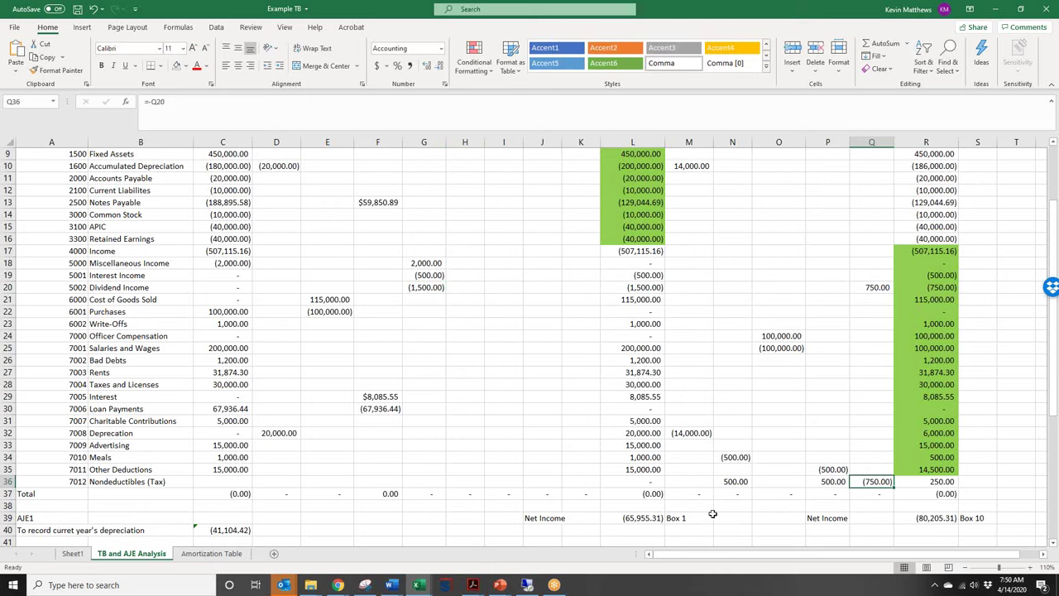
pyautogui.click(633, 518)
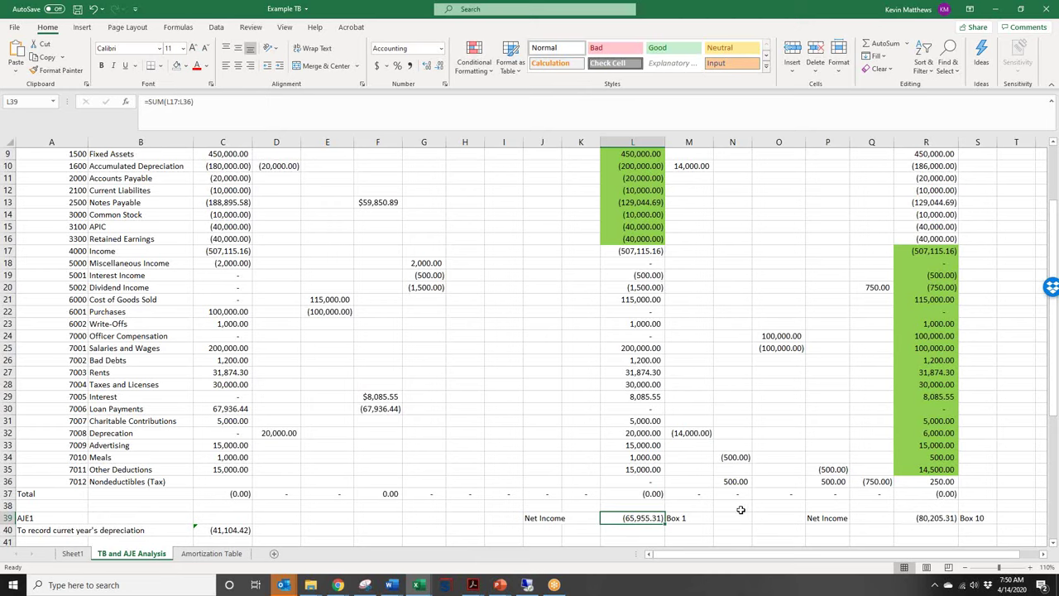
pyautogui.click(952, 520)
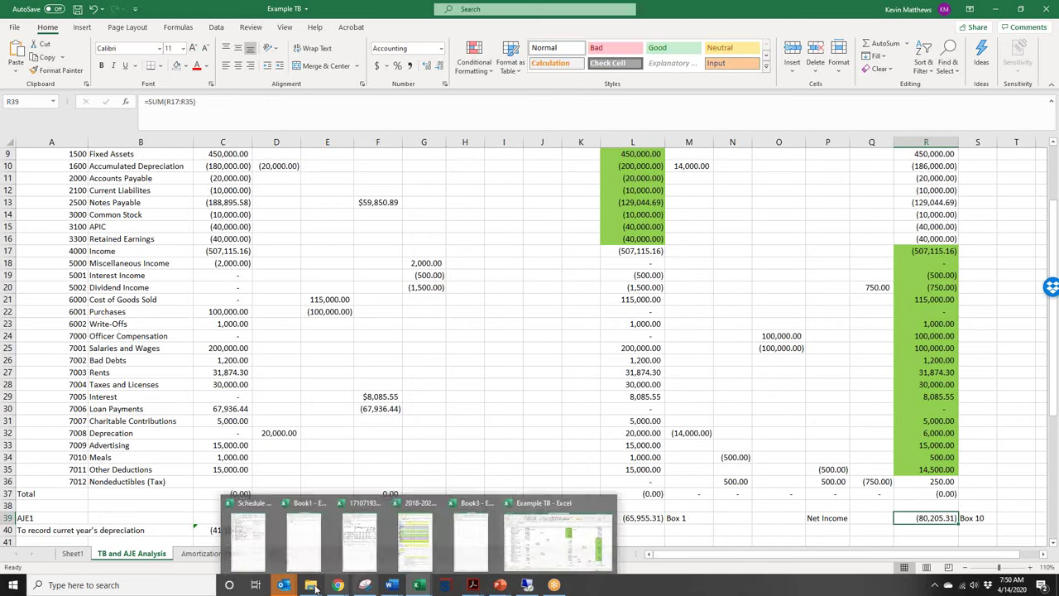
# - Switch to the 2019 Form 1120 PDF in Chrome and go from Schedule M-1 to Schedule C on page 2
pyautogui.click(505, 532)
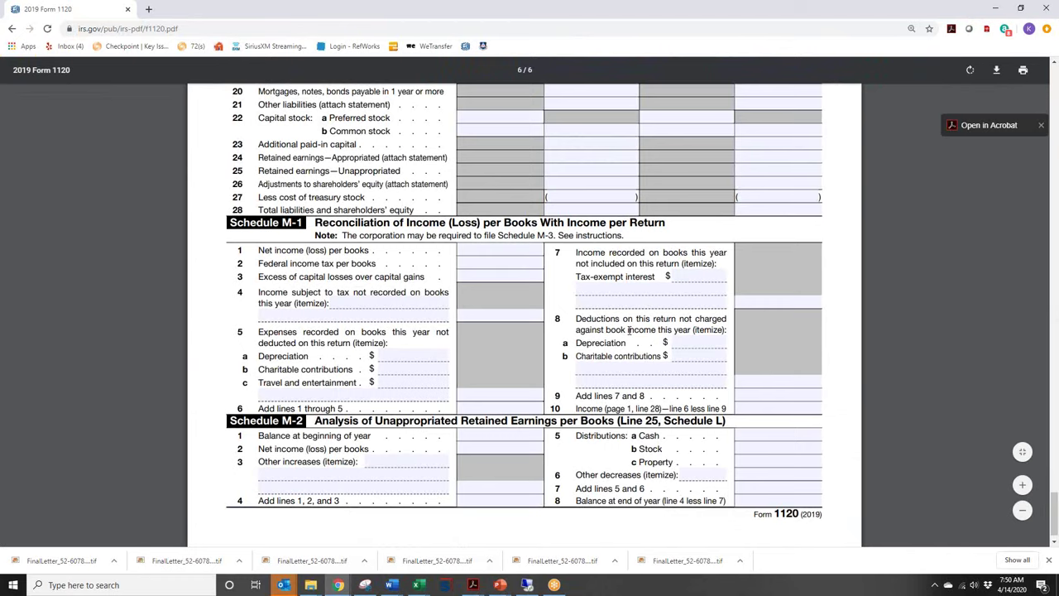
pyautogui.click(1055, 94)
pyautogui.click(1054, 95)
pyautogui.click(1054, 94)
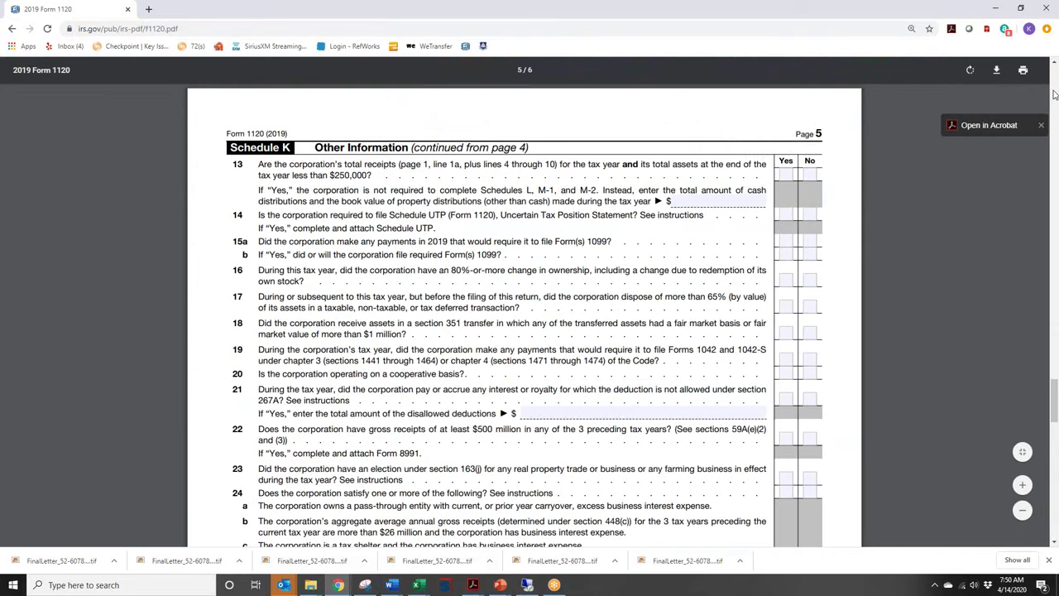
pyautogui.click(1054, 95)
pyautogui.click(1054, 94)
pyautogui.click(1055, 94)
pyautogui.click(1055, 95)
pyautogui.click(1054, 94)
pyautogui.click(1054, 94)
pyautogui.click(1054, 95)
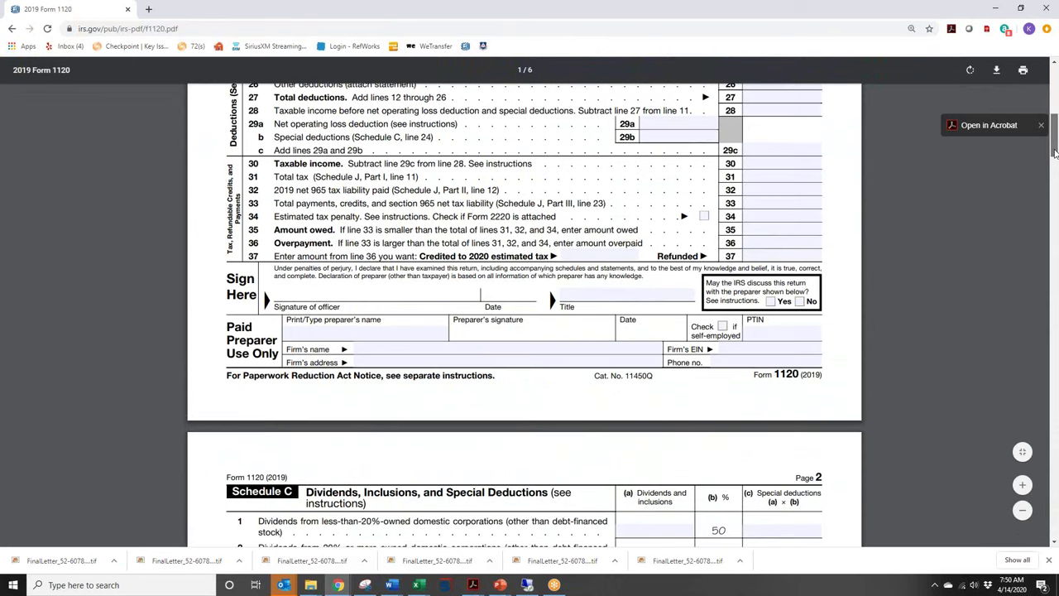
pyautogui.moveTo(1054, 153); pyautogui.dragTo(1049, 189)
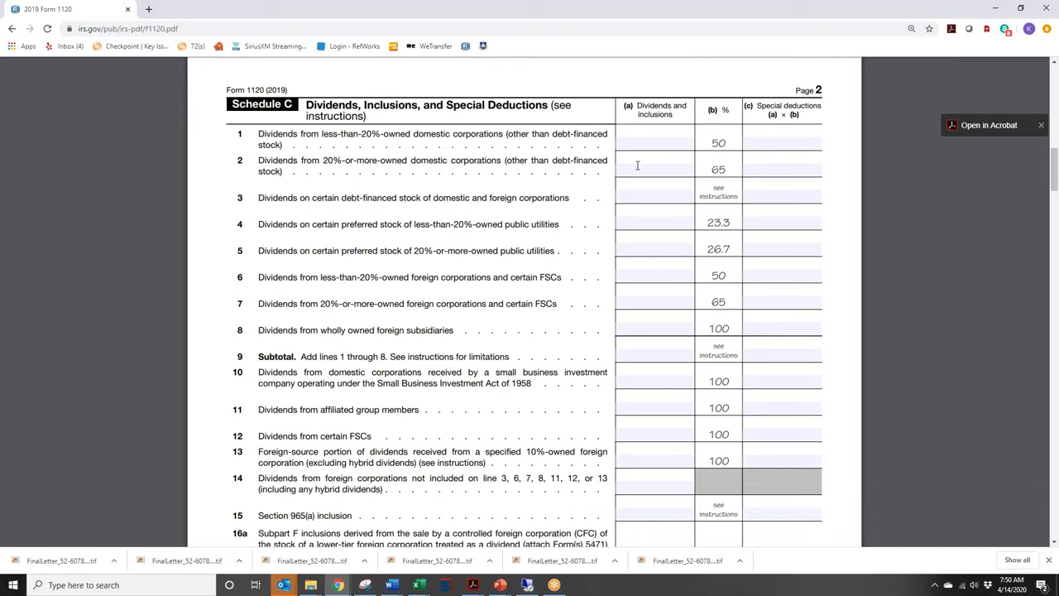
# - On Schedule C line 1, enter 1500 for dividends from less-than-20%-owned domestic corporations and 750 for special deductions
pyautogui.click(662, 139)
pyautogui.write('1500')
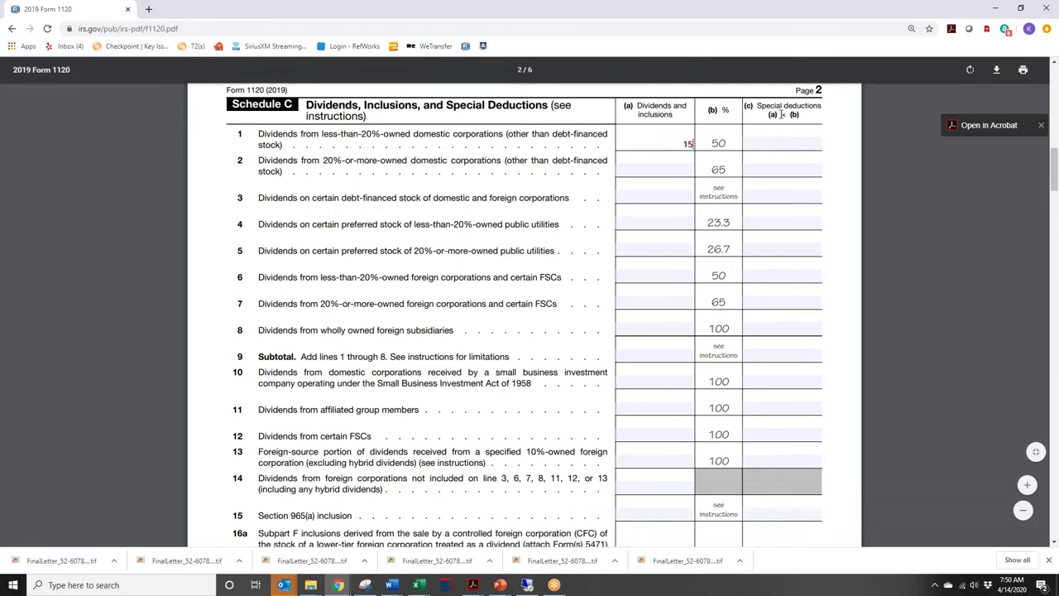
pyautogui.click(786, 139)
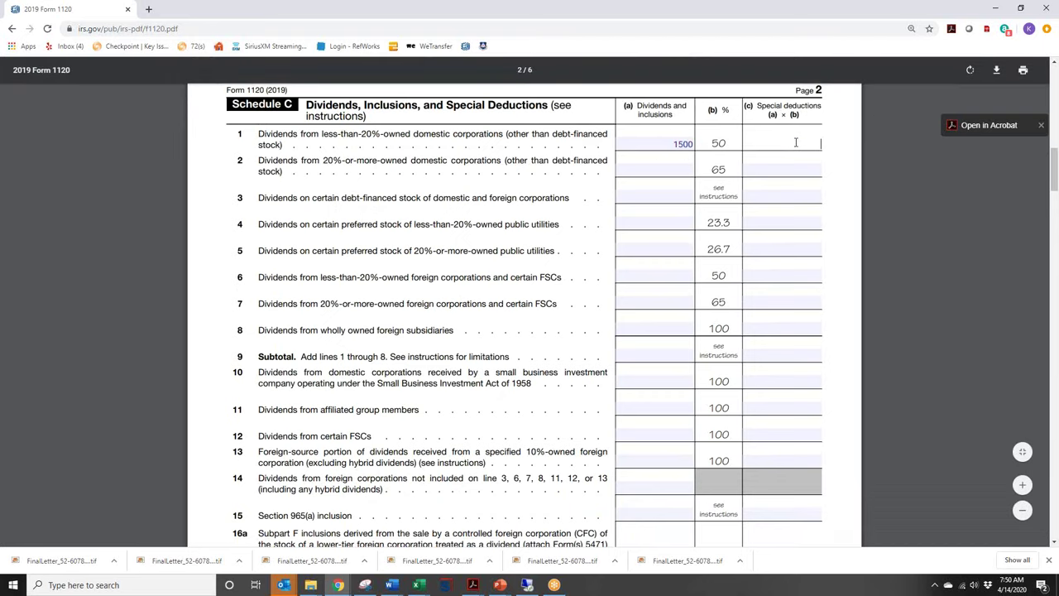
pyautogui.write('750')
pyautogui.press('Return')
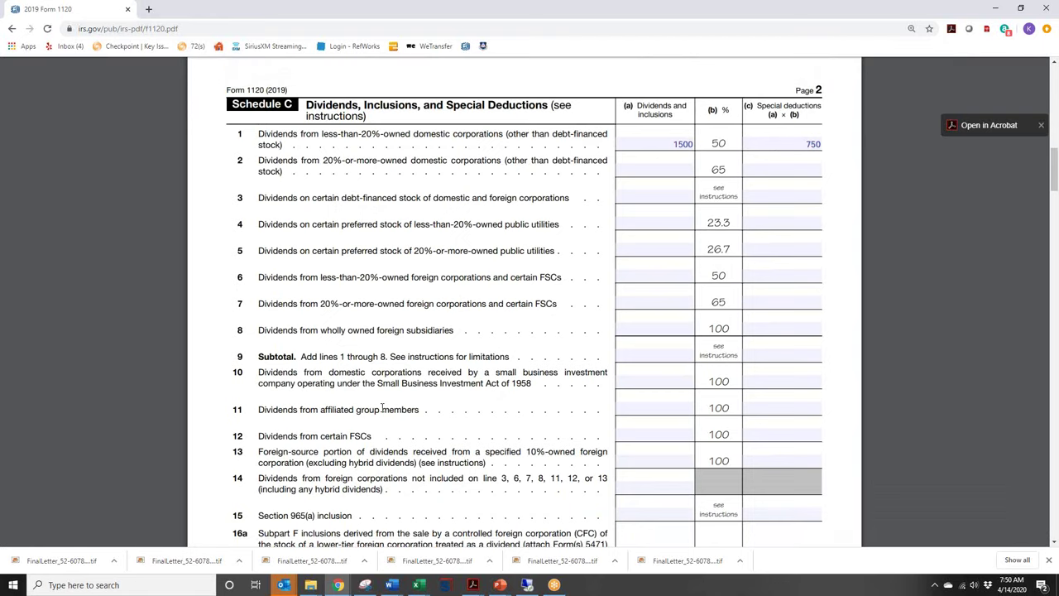
# - On the Schedule C line 9 subtotal, enter 1500 for dividends and 750 for special deductions
pyautogui.click(668, 357)
pyautogui.write('1500')
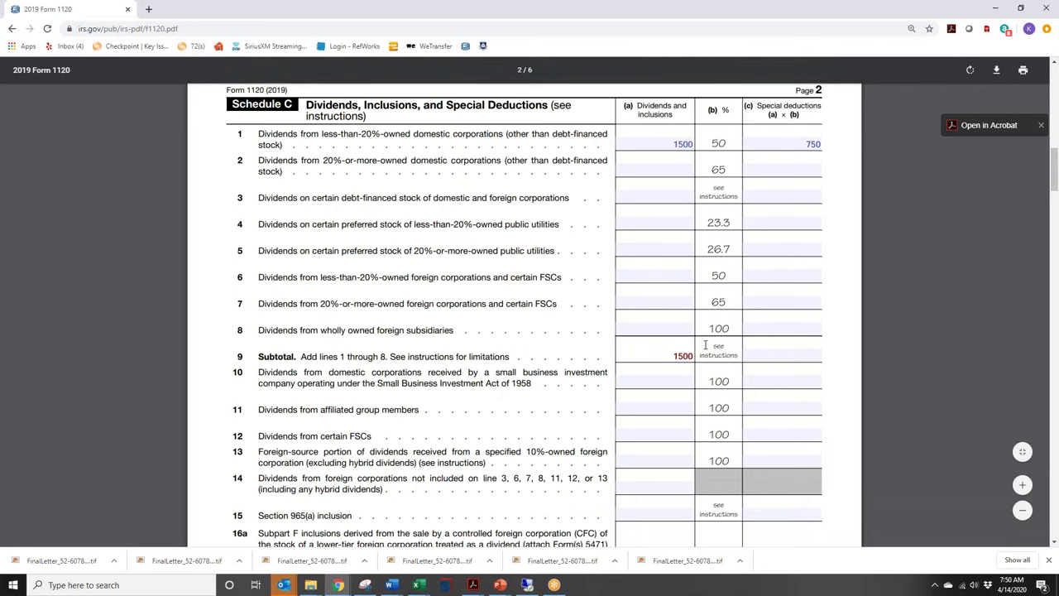
pyautogui.click(767, 352)
pyautogui.write('750')
pyautogui.press('Return')
# - Enter 750 as the total special deductions on Schedule C line 24
pyautogui.moveTo(1054, 162); pyautogui.dragTo(1055, 195)
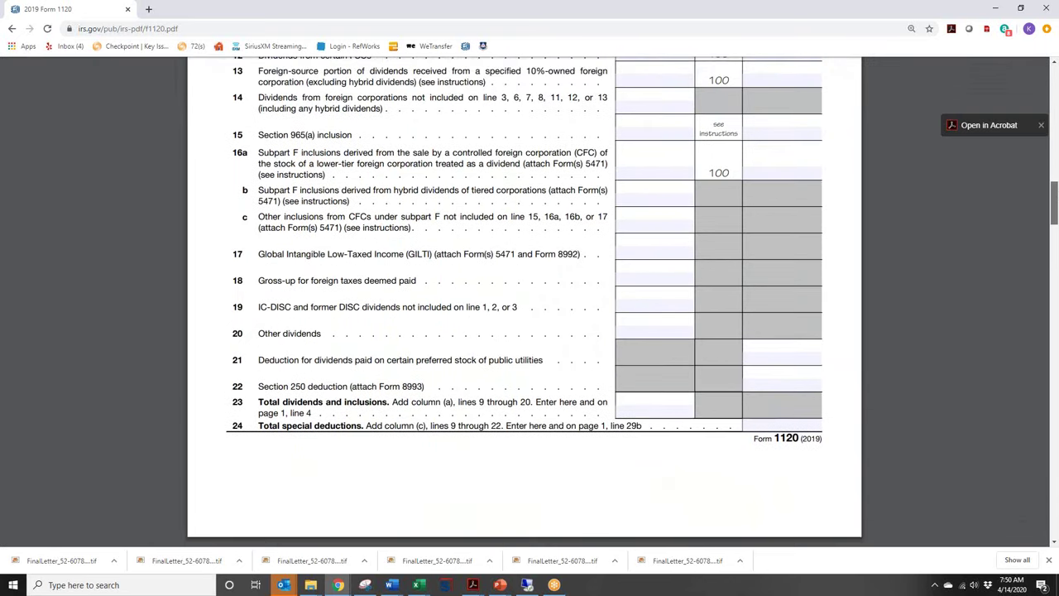
pyautogui.click(765, 428)
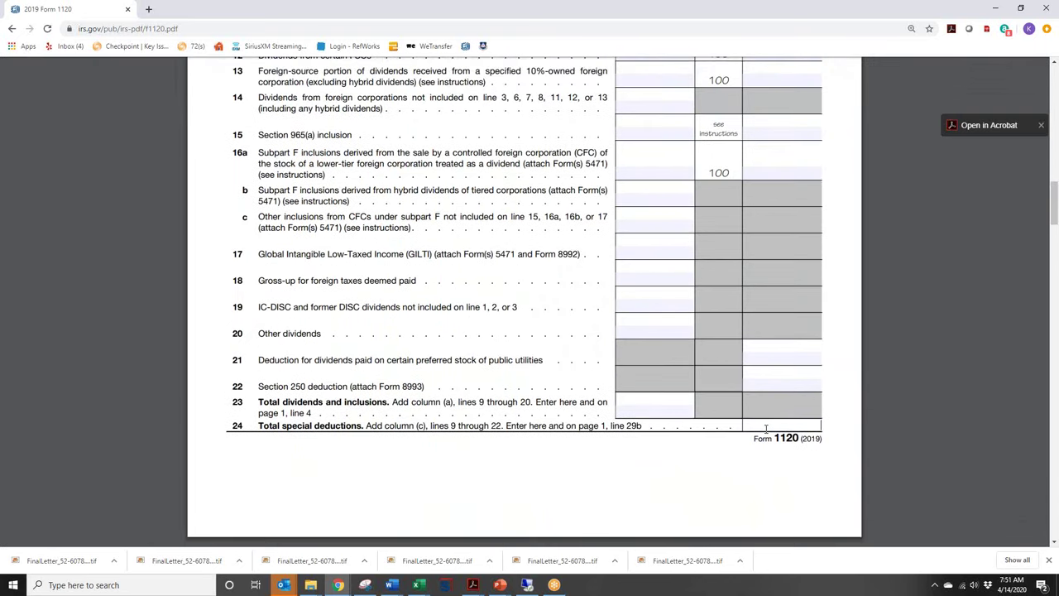
pyautogui.write('750')
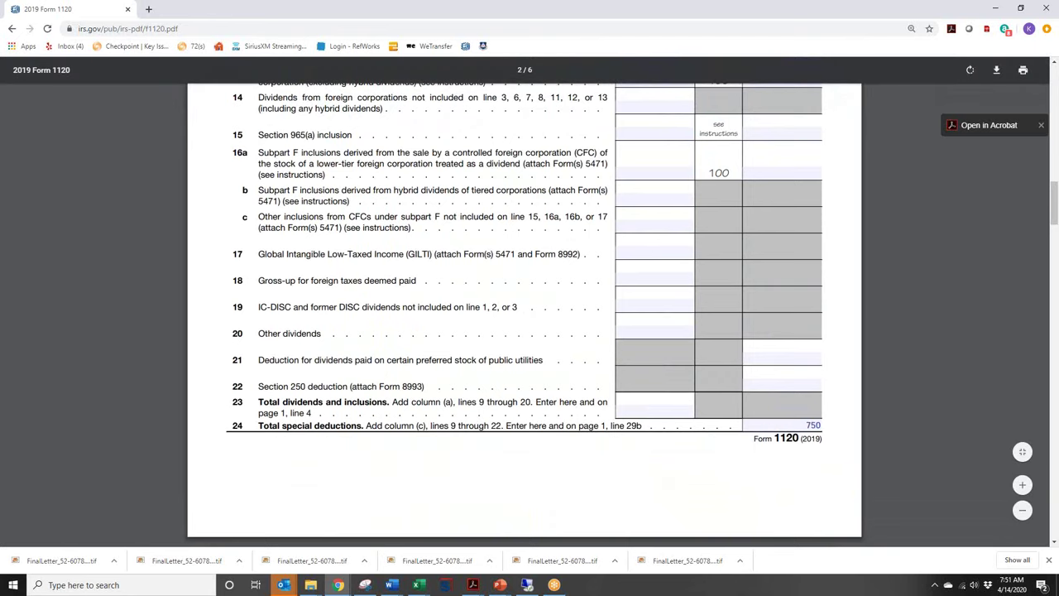
# - Review the Schedule C lines, including Other dividends on line 20 and the Section 250 deduction on line 22
pyautogui.moveTo(1056, 197); pyautogui.dragTo(1055, 176)
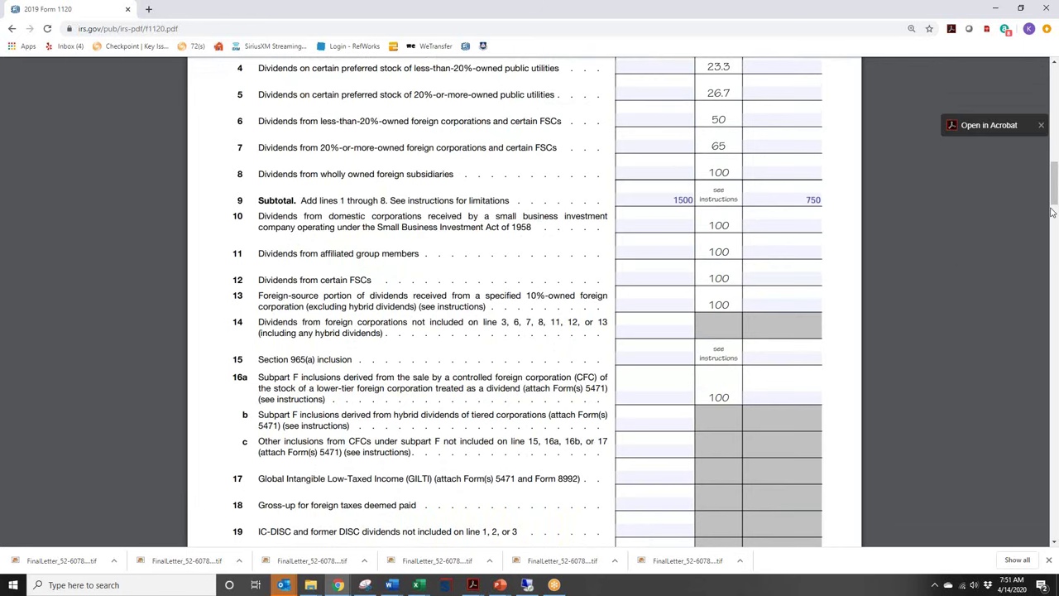
pyautogui.scroll(-1, 1055, 207)
pyautogui.moveTo(1054, 206); pyautogui.dragTo(1055, 209)
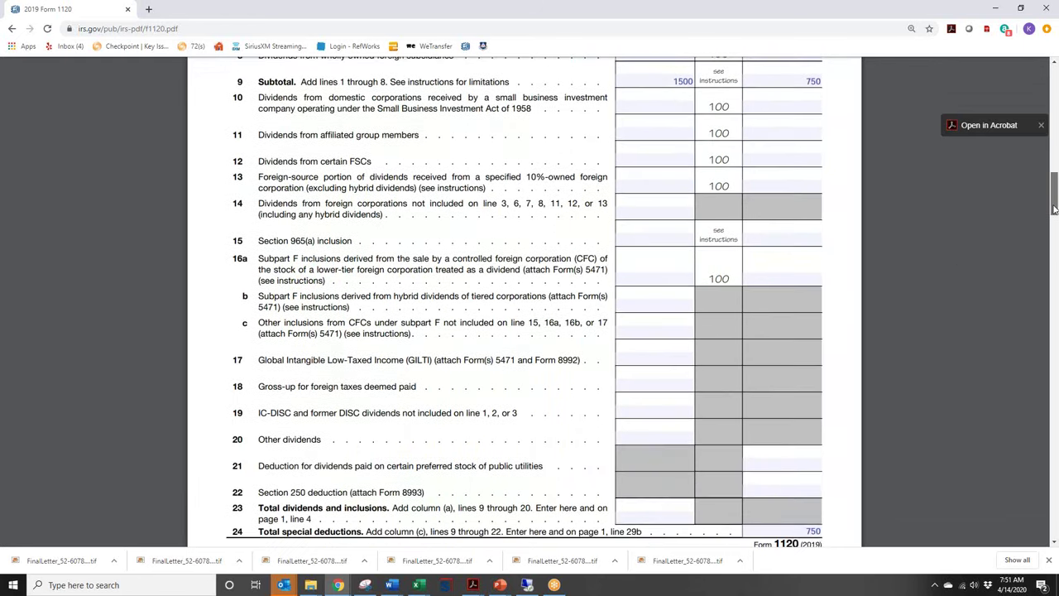
pyautogui.click(659, 434)
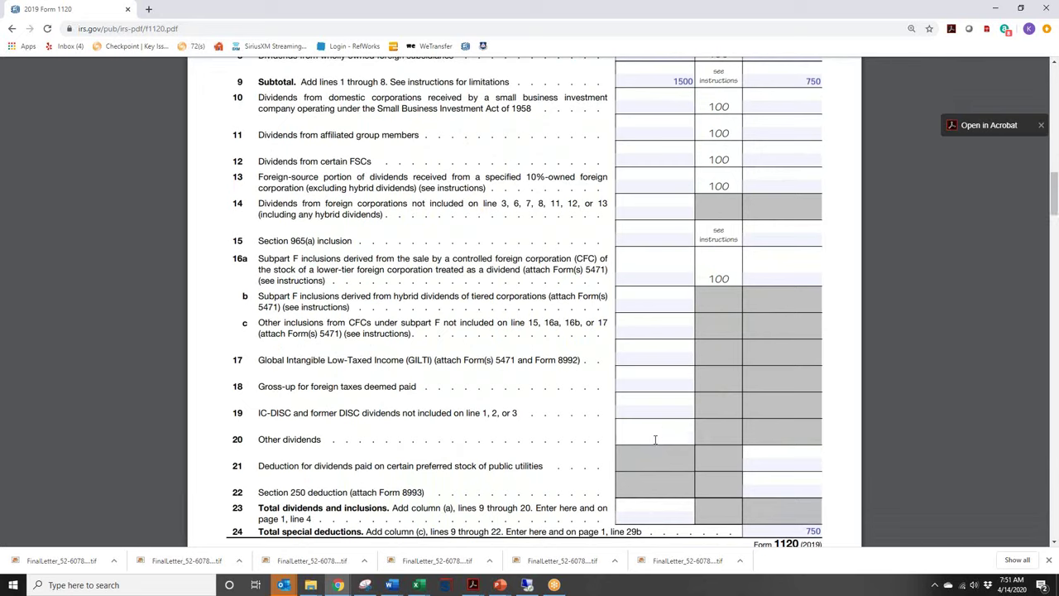
pyautogui.click(774, 489)
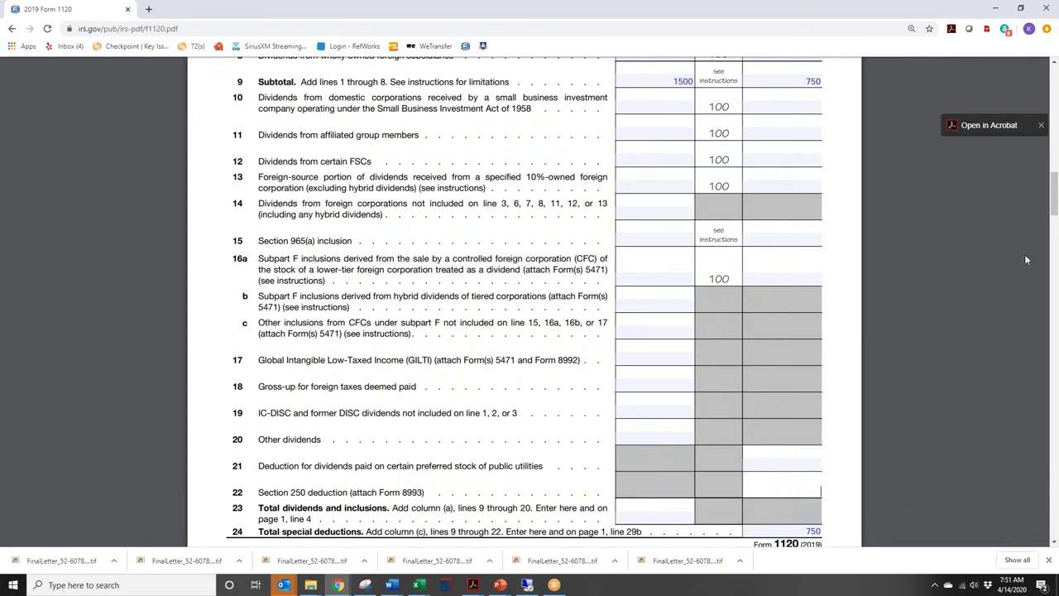
pyautogui.moveTo(1055, 208); pyautogui.dragTo(1056, 185)
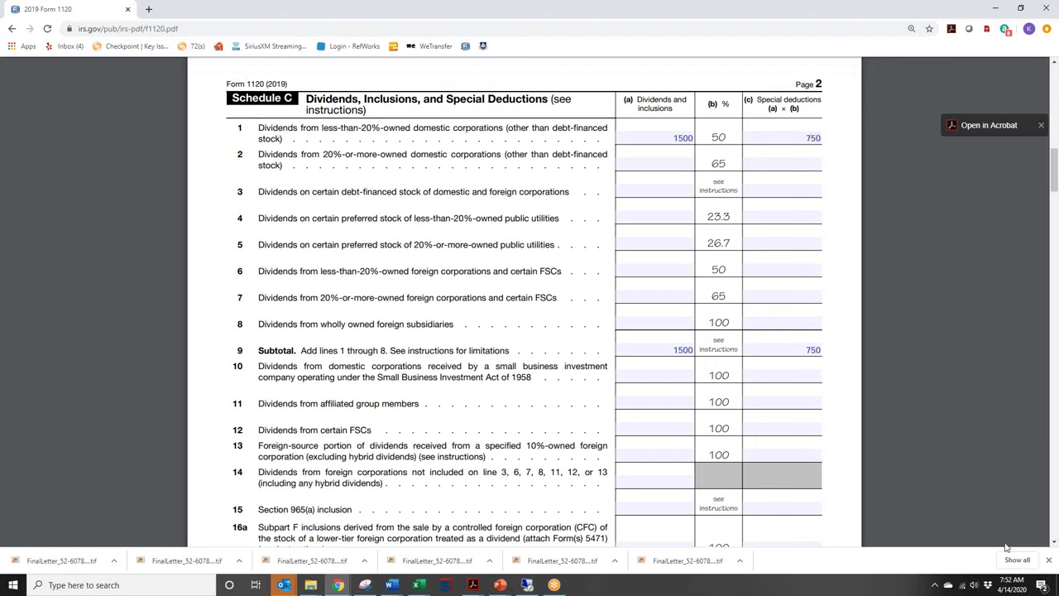
# - Close the browser's downloads bar and go to Schedule M-1 on page 6 of Form 1120
pyautogui.click(1048, 562)
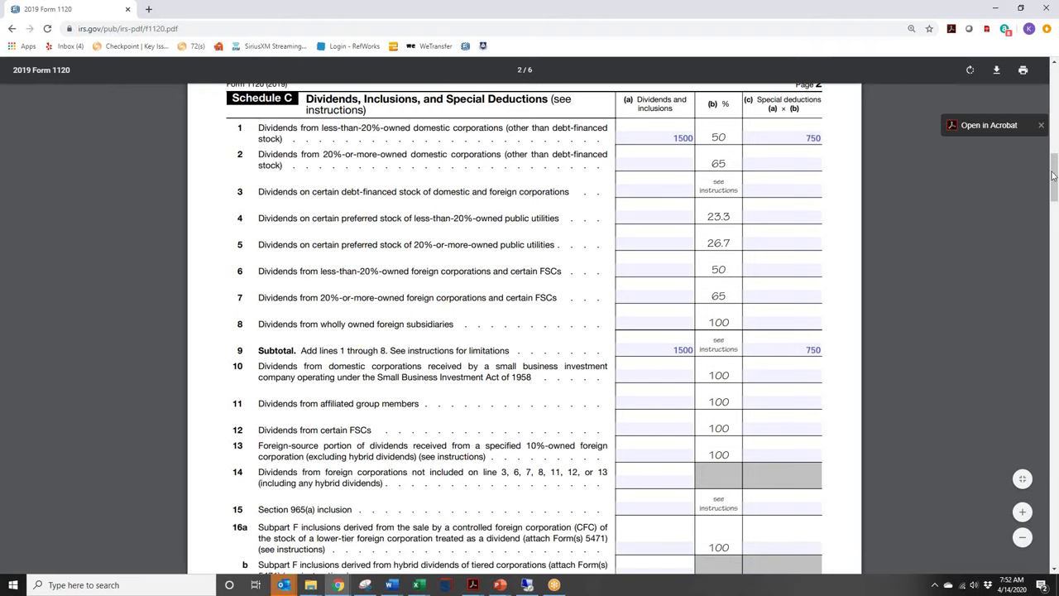
pyautogui.moveTo(1054, 194); pyautogui.dragTo(1045, 558)
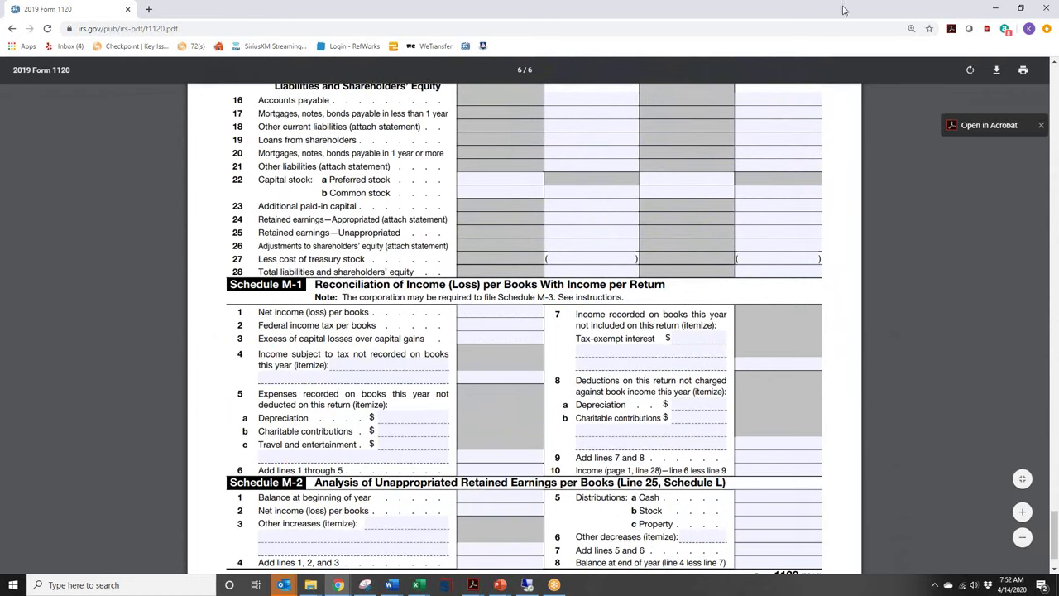
# - Switch back to the Example TB workbook and minimize it to return to the Dividends Received Deduction slide
pyautogui.hotkey('alt', 'Tab')
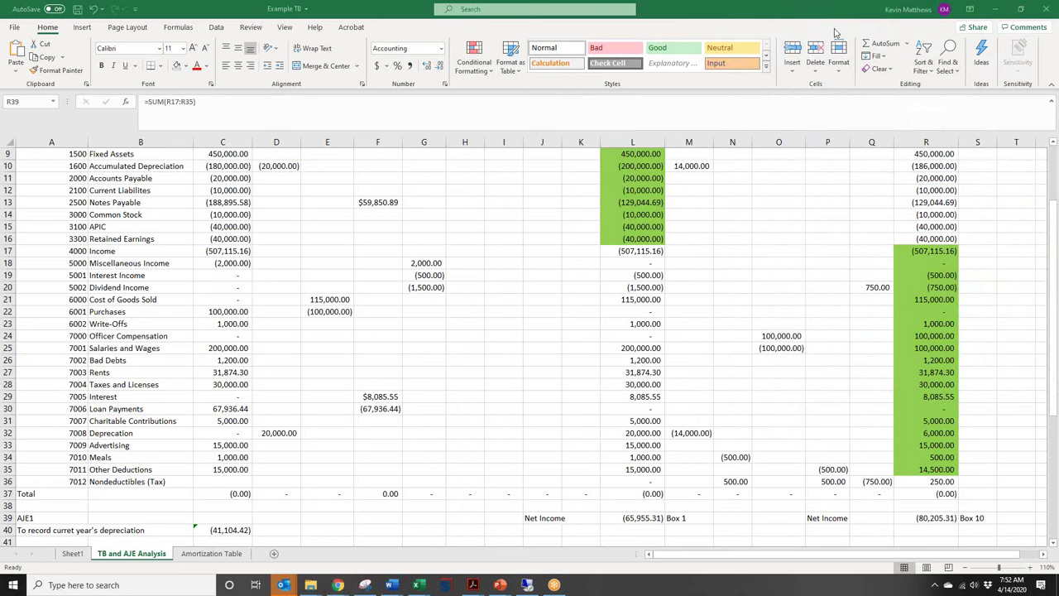
pyautogui.moveTo(827, 18); pyautogui.dragTo(637, 0)
pyautogui.click(996, 8)
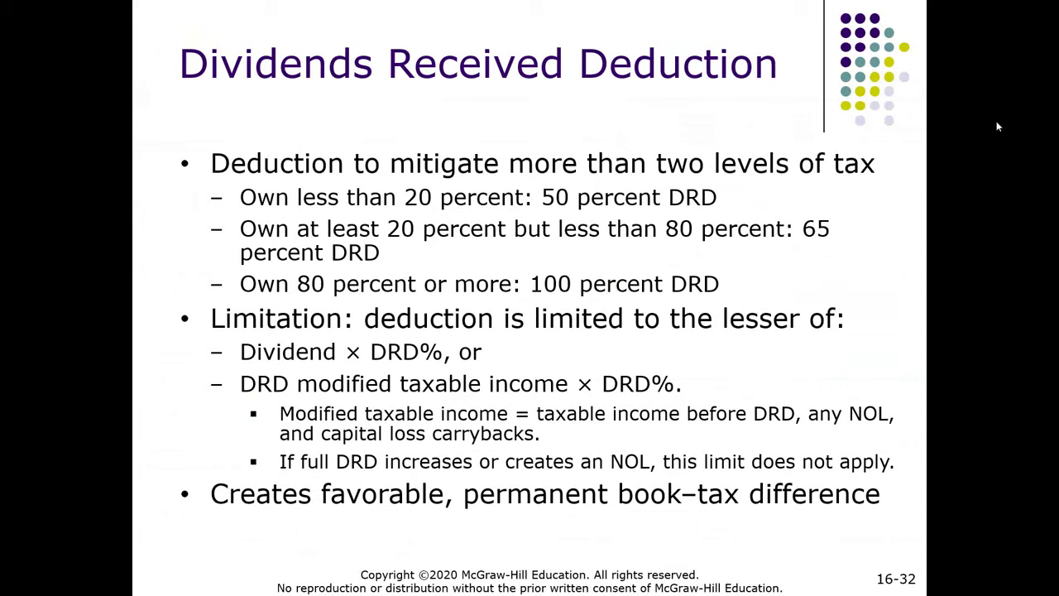